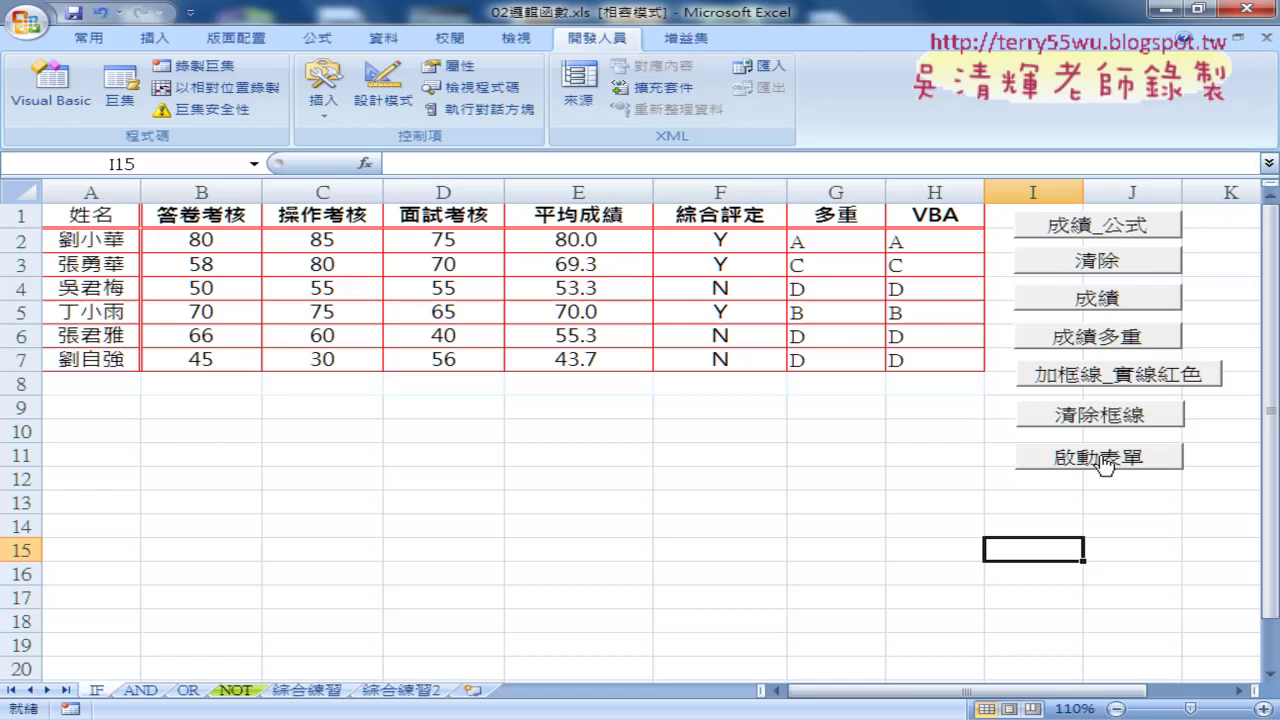
Launch the 成績系統 form, mark A8–D8 as the next empty row, then close it
left_click(1100, 458)
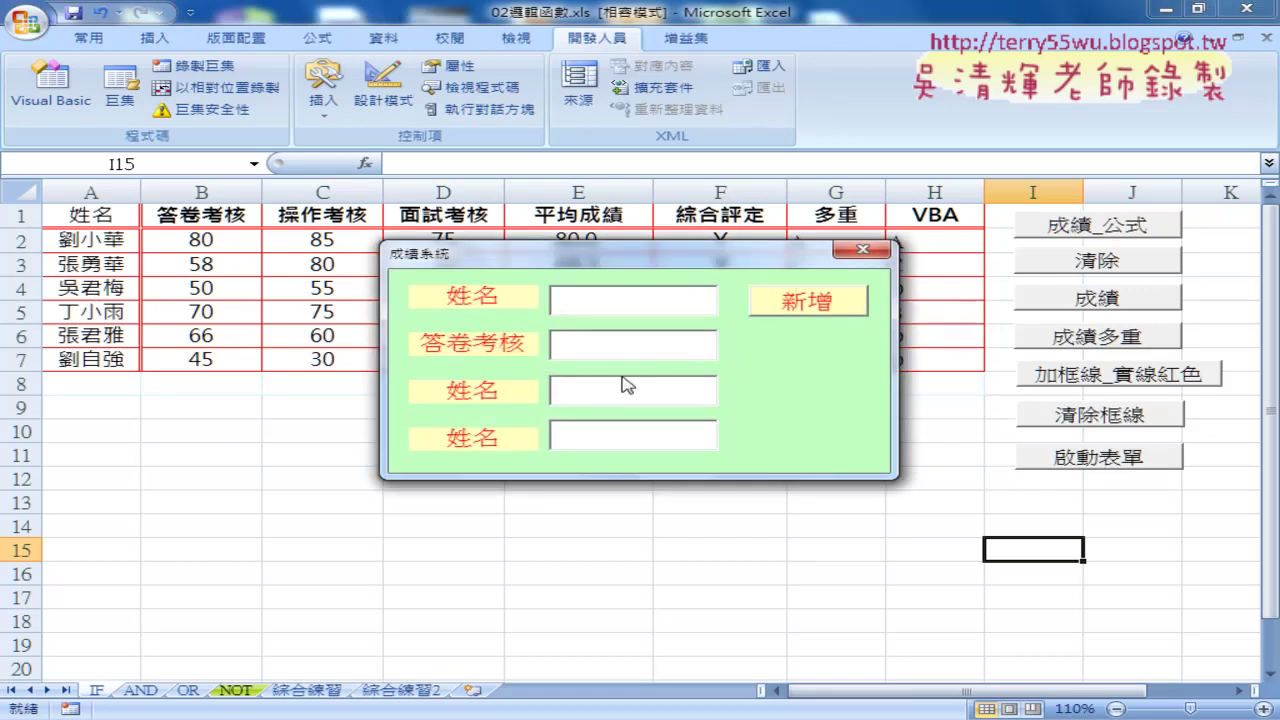
left_click_drag(642, 266, 632, 433)
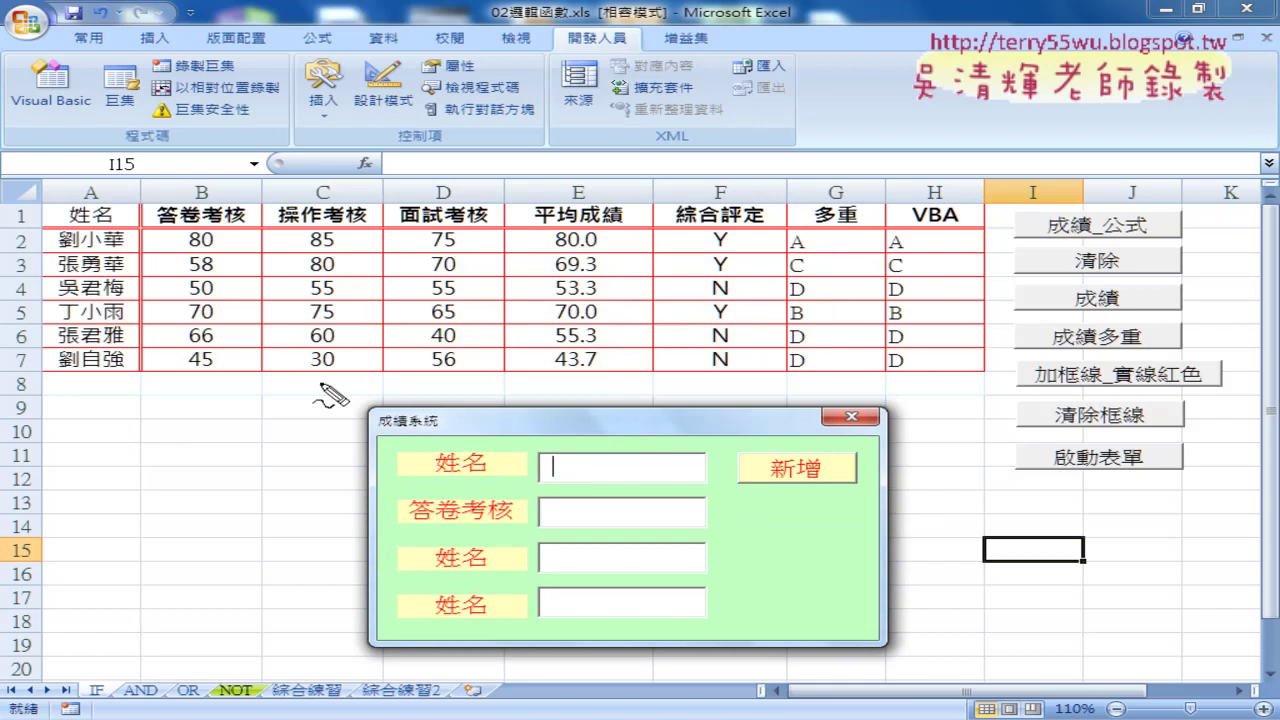
left_click_drag(122, 378, 130, 390)
left_click_drag(226, 378, 232, 396)
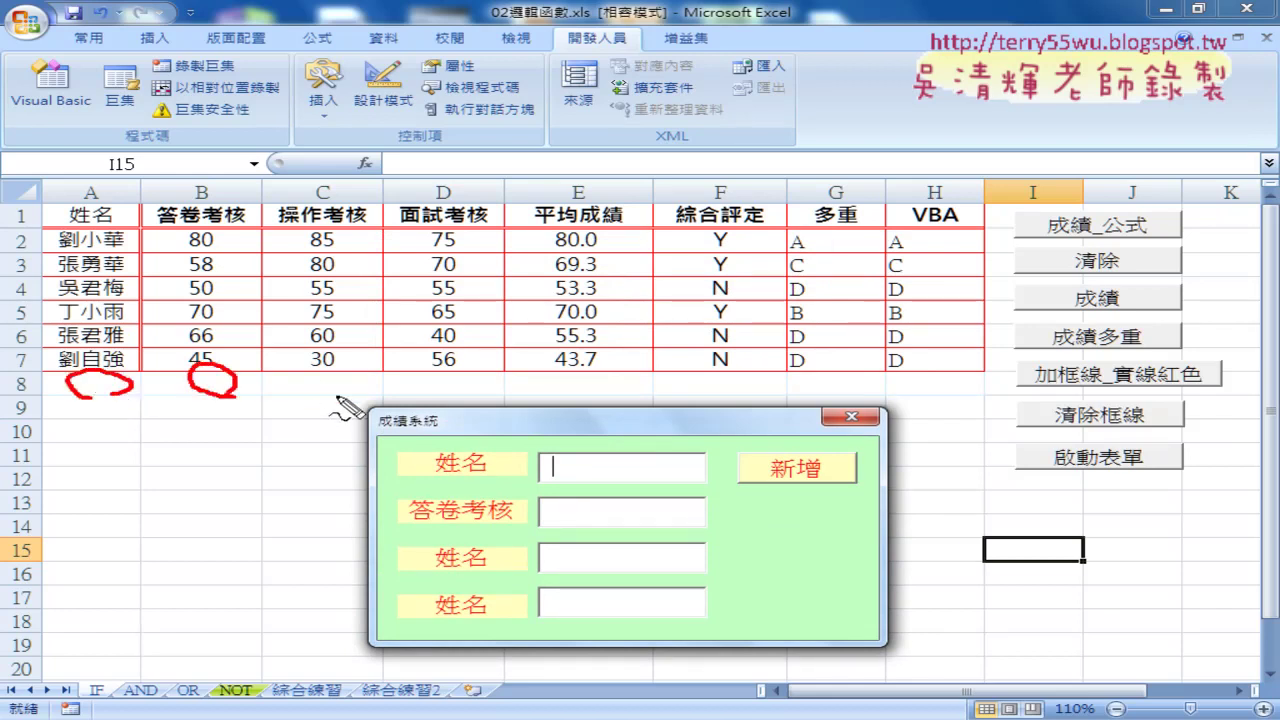
left_click_drag(352, 372, 346, 380)
mouse_move(446, 370)
left_mouse_down()
mouse_move(448, 396)
mouse_move(410, 392)
left_mouse_up()
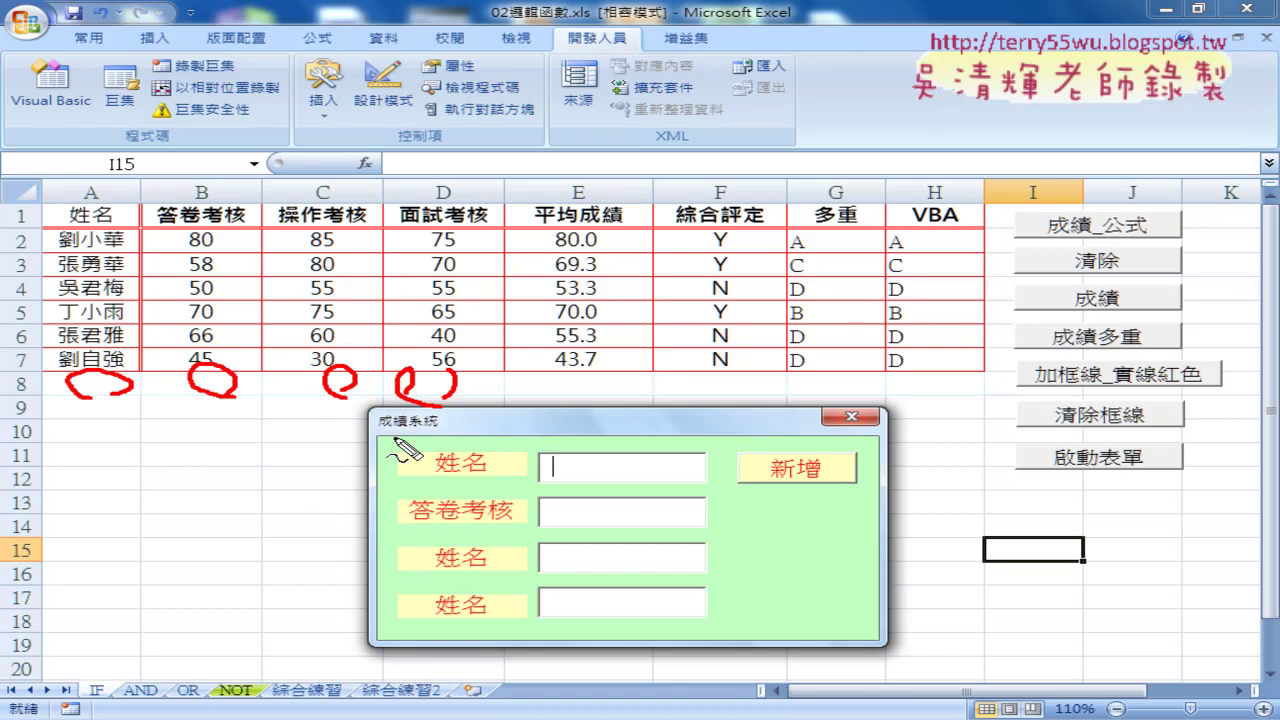
key("Escape")
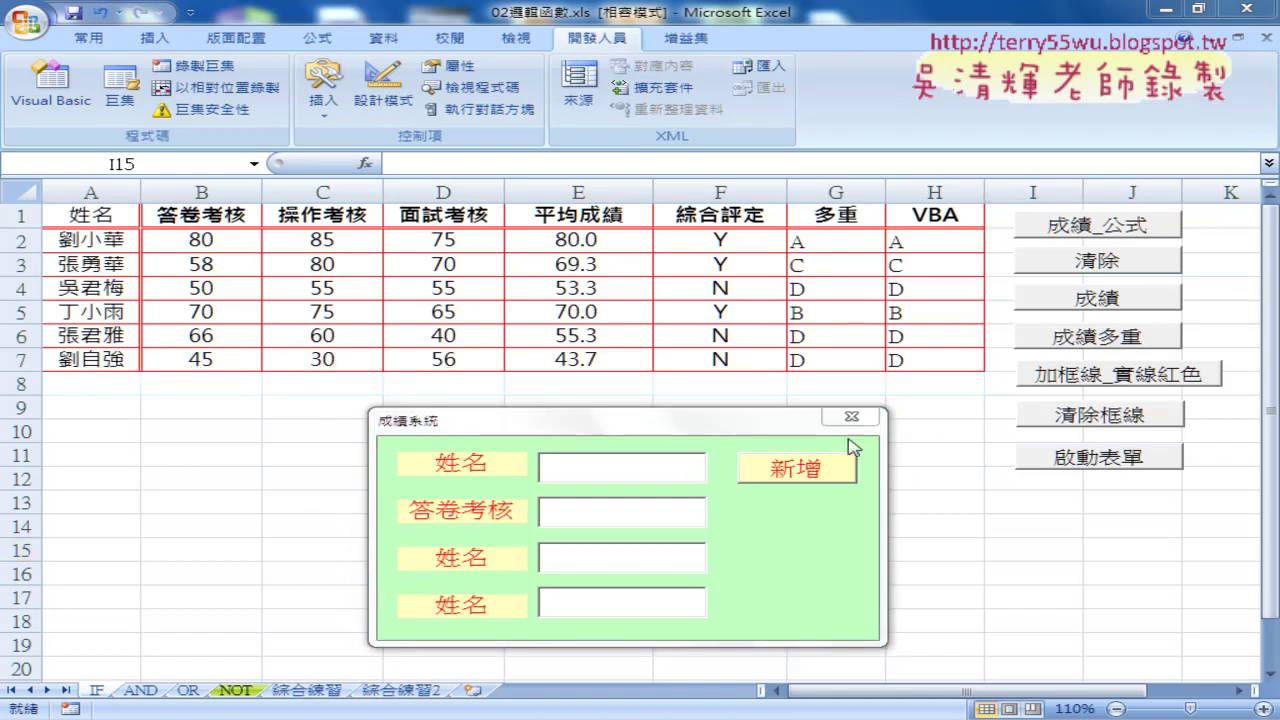
left_click(852, 418)
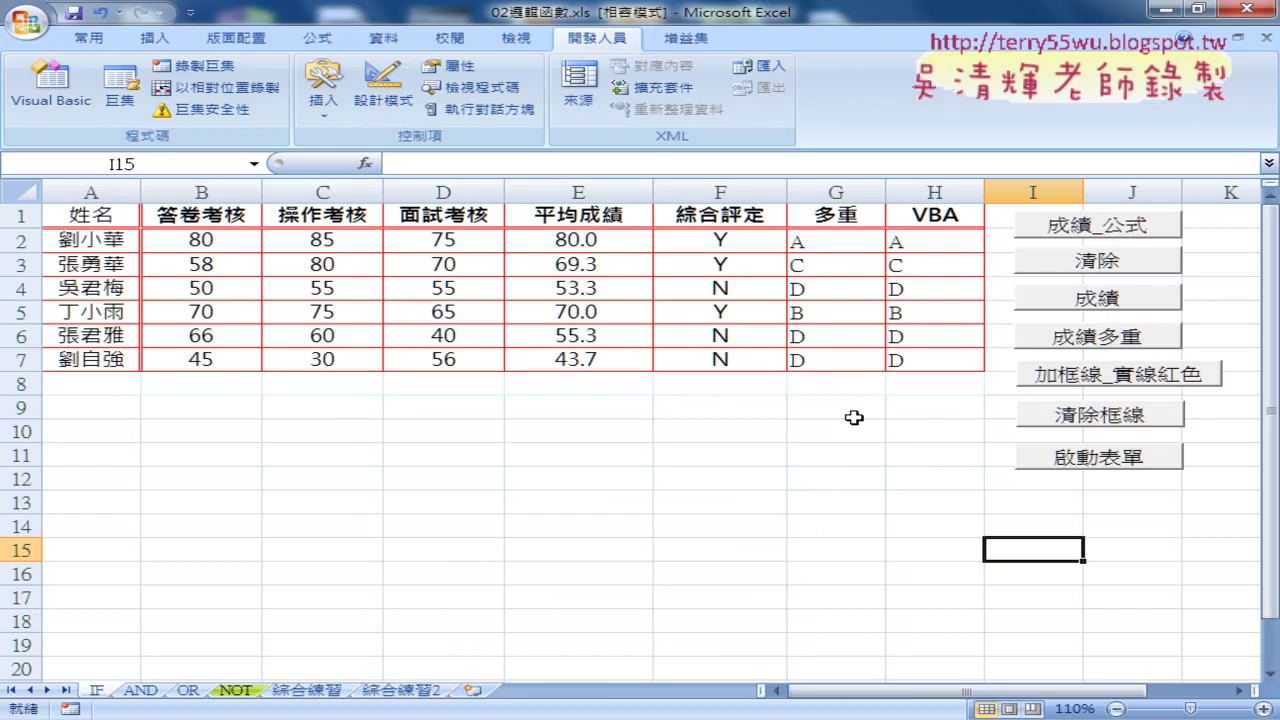
left_click(1056, 458)
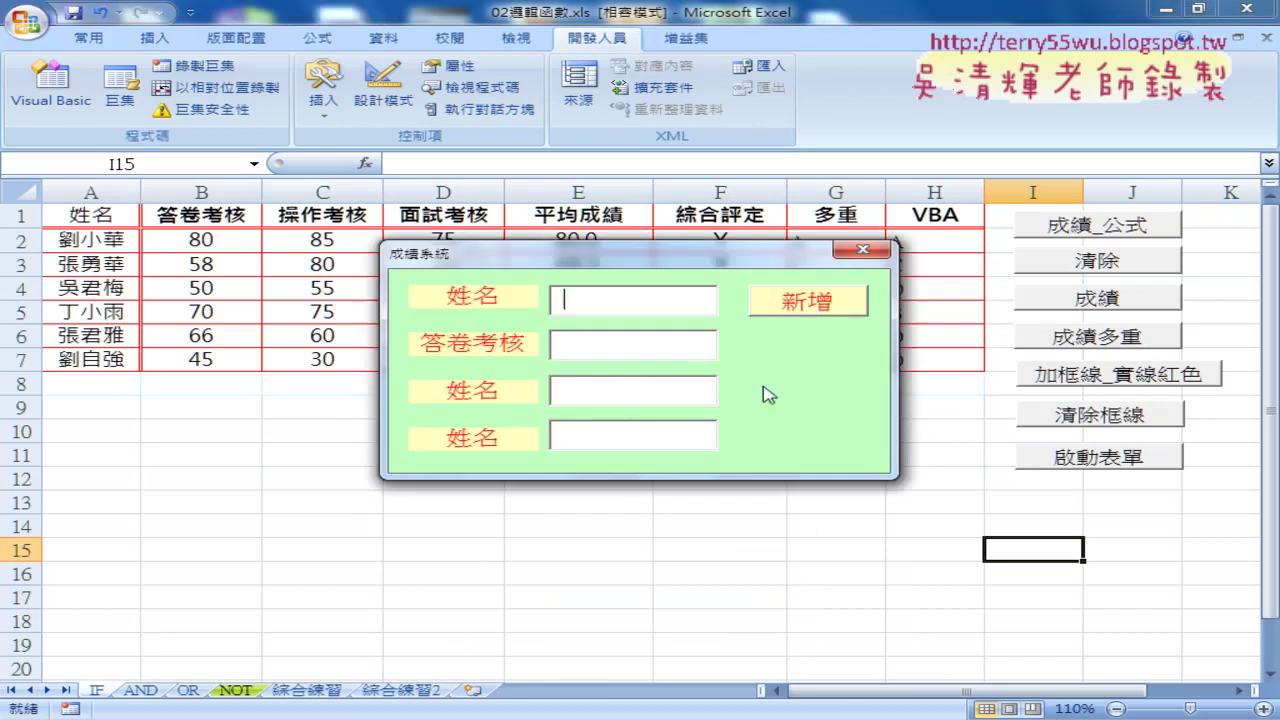
left_click(862, 250)
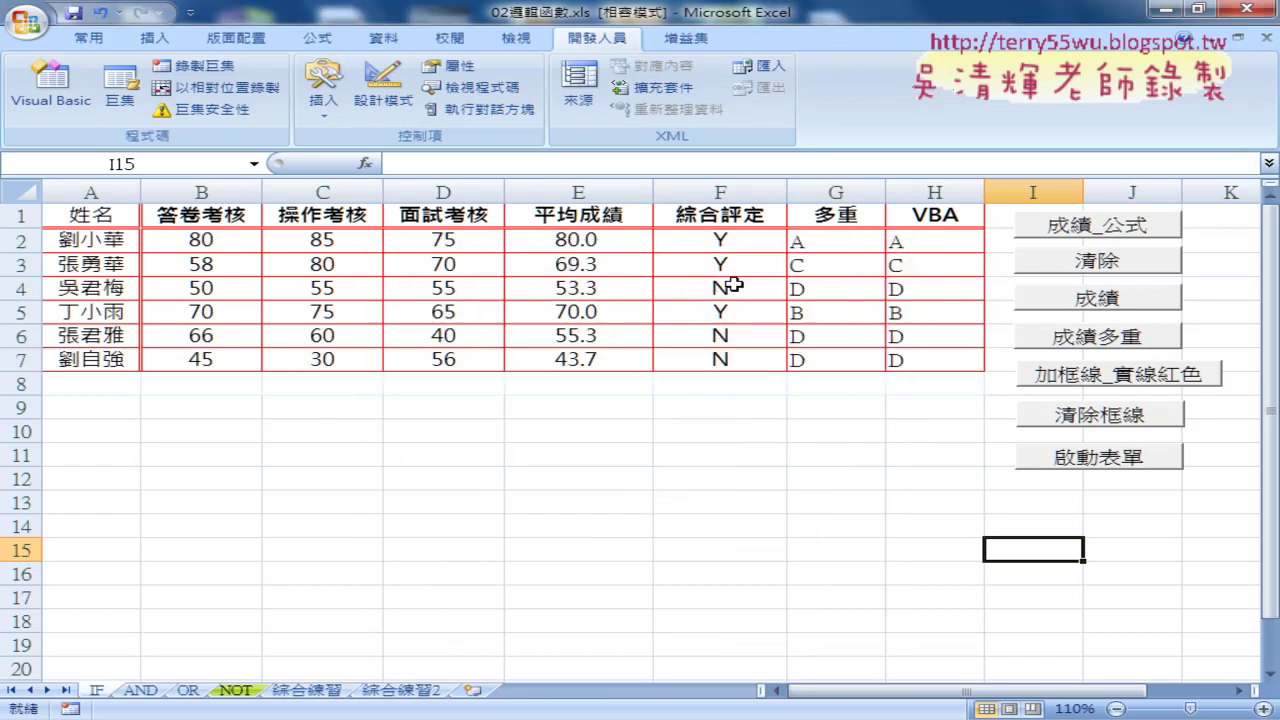
In the Visual Basic Editor, open CommandButton1_Click for the 新增 button on UserForm1
left_click(60, 98)
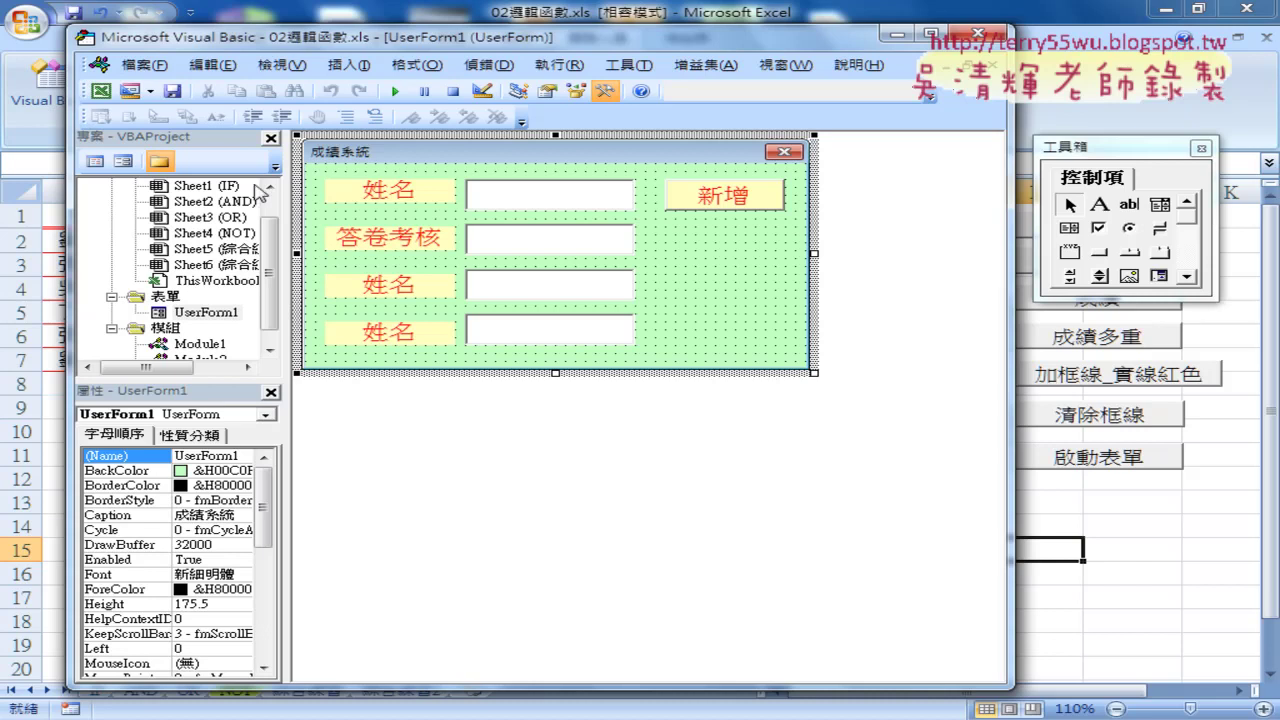
left_click_drag(285, 204, 351, 204)
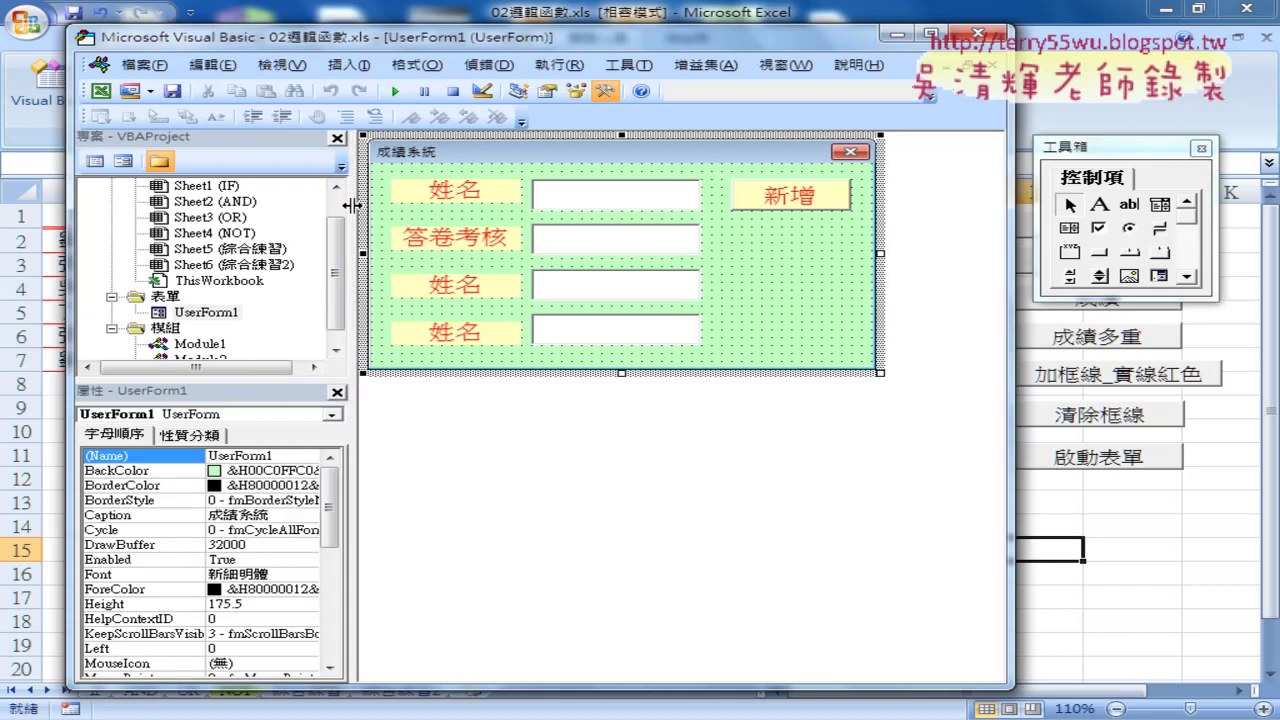
left_click(738, 200)
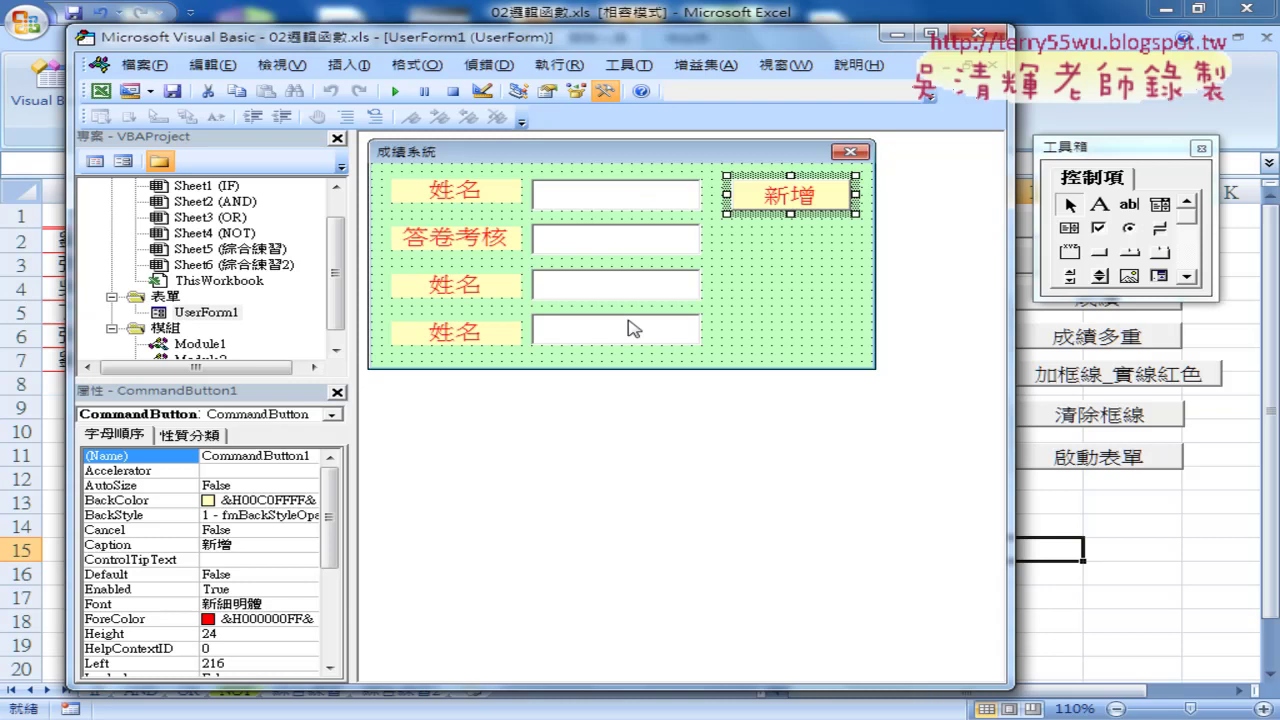
mouse_move(643, 45)
left_mouse_down()
mouse_move(707, 284)
mouse_move(656, 55)
left_mouse_up()
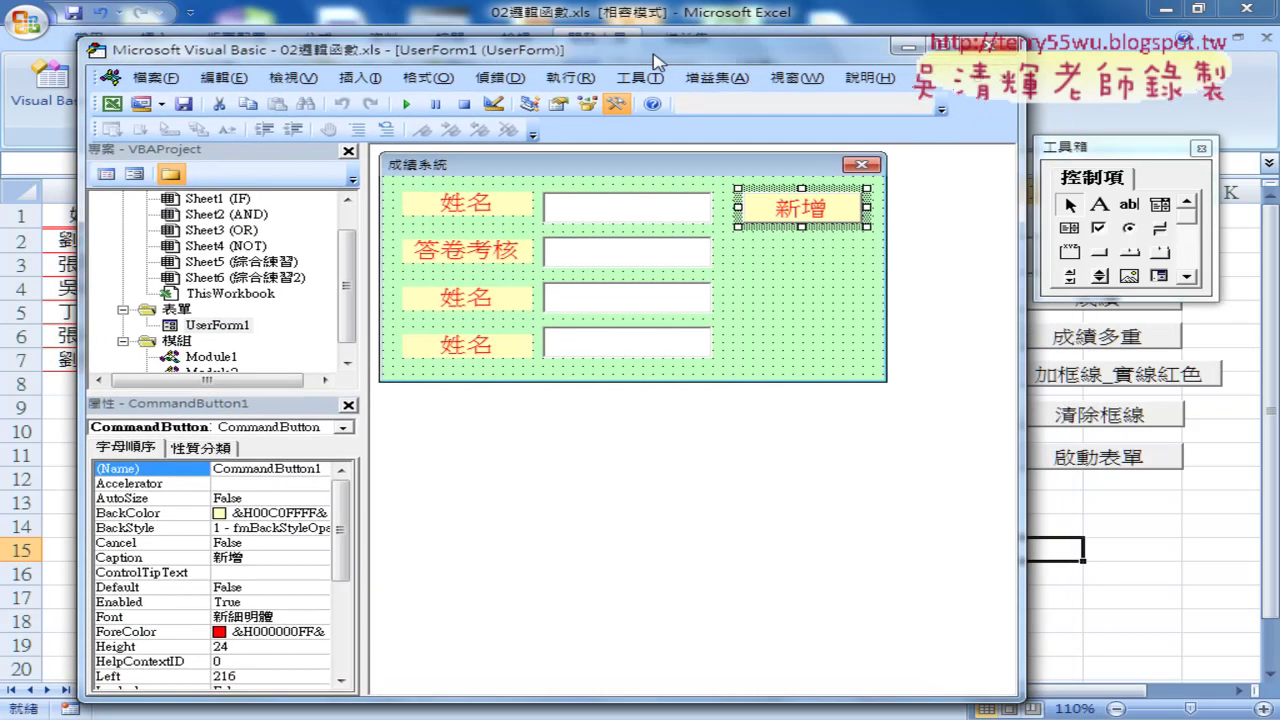
left_click(808, 294)
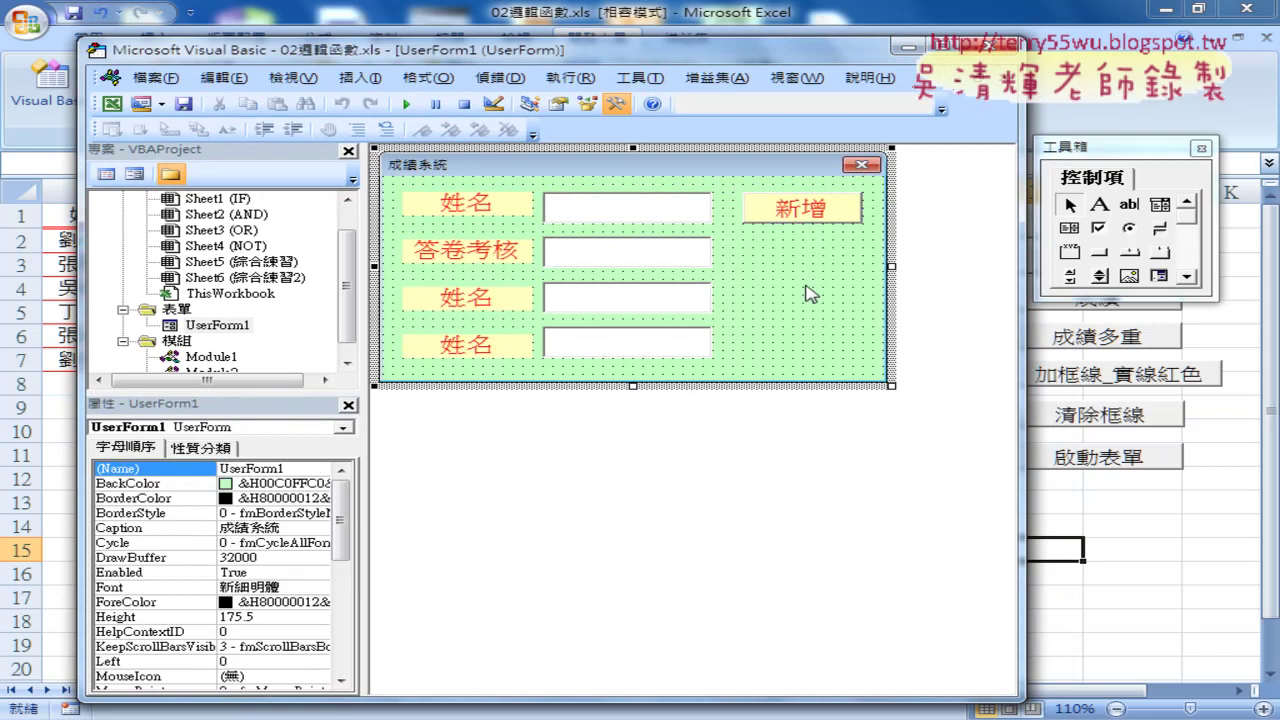
left_click(800, 215)
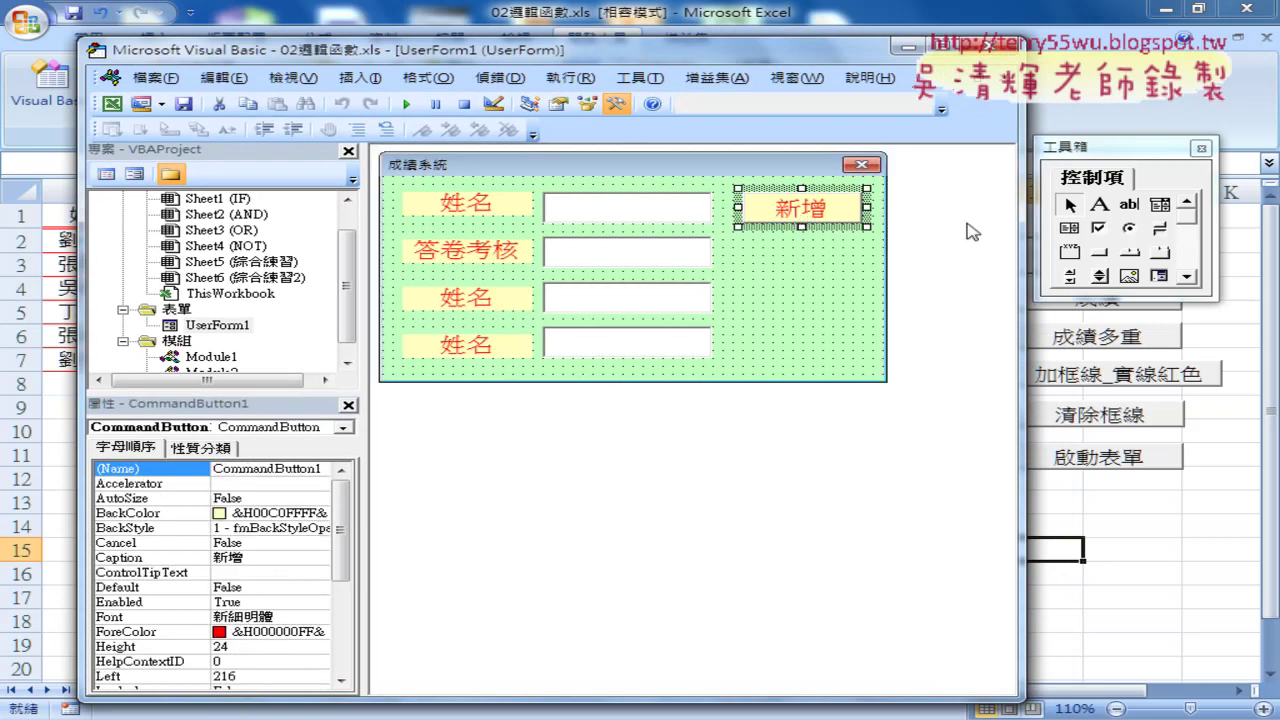
double_click(806, 212)
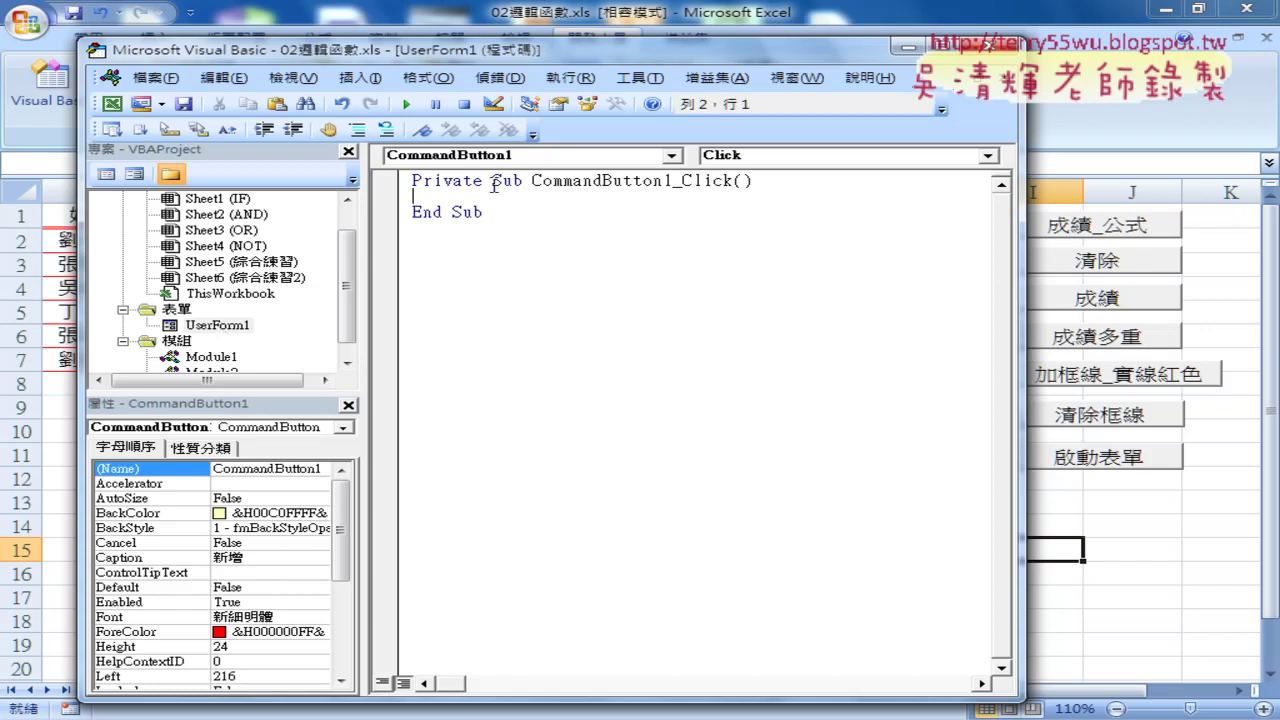
left_click_drag(492, 182, 411, 184)
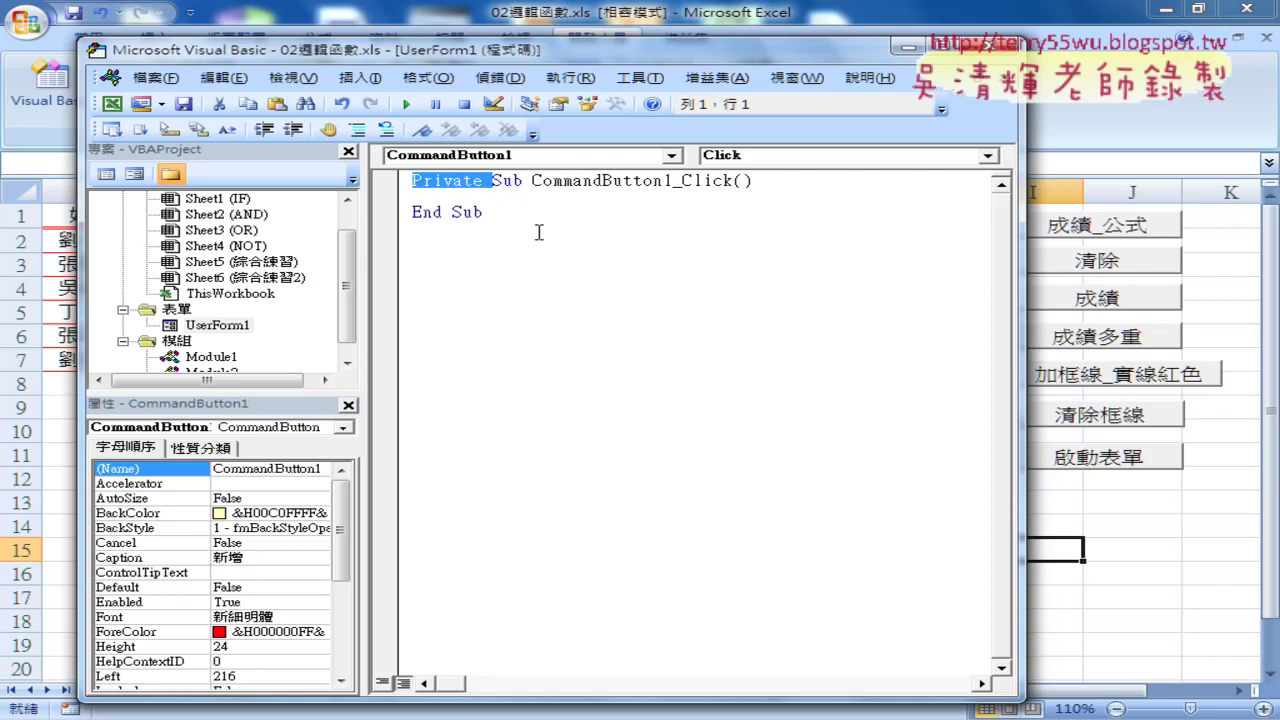
double_click(508, 182)
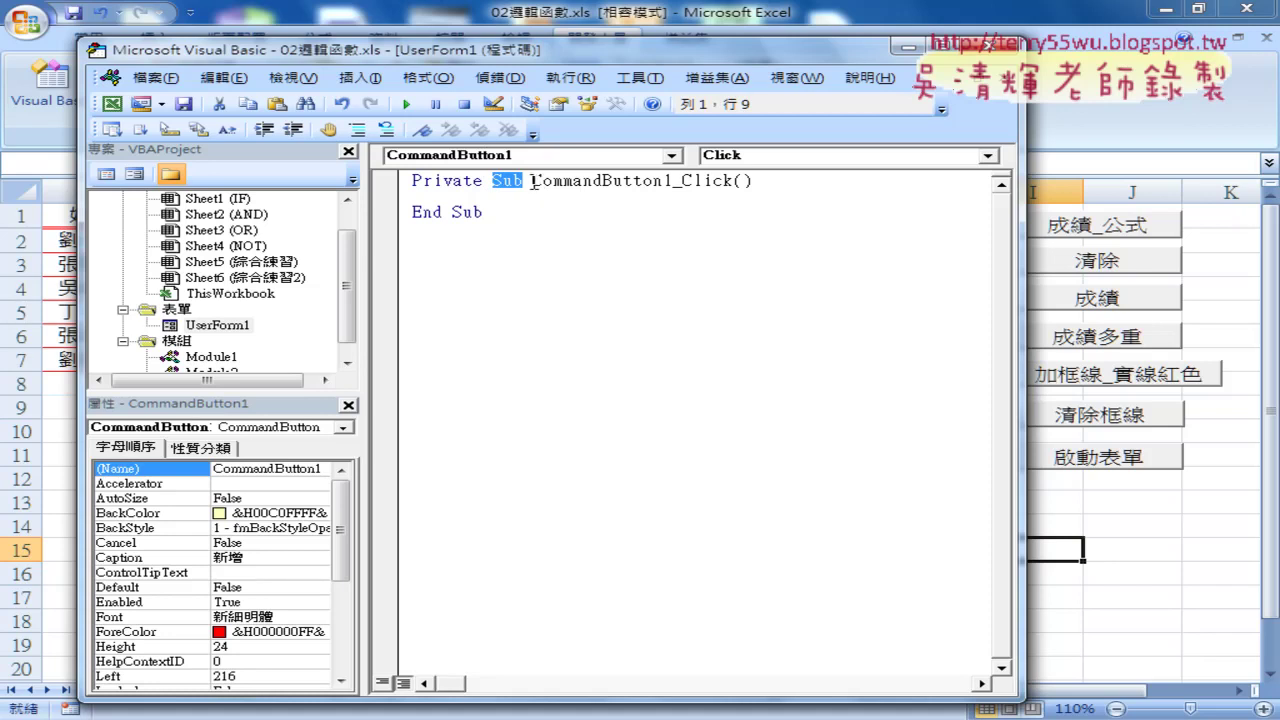
left_click_drag(532, 182, 666, 187)
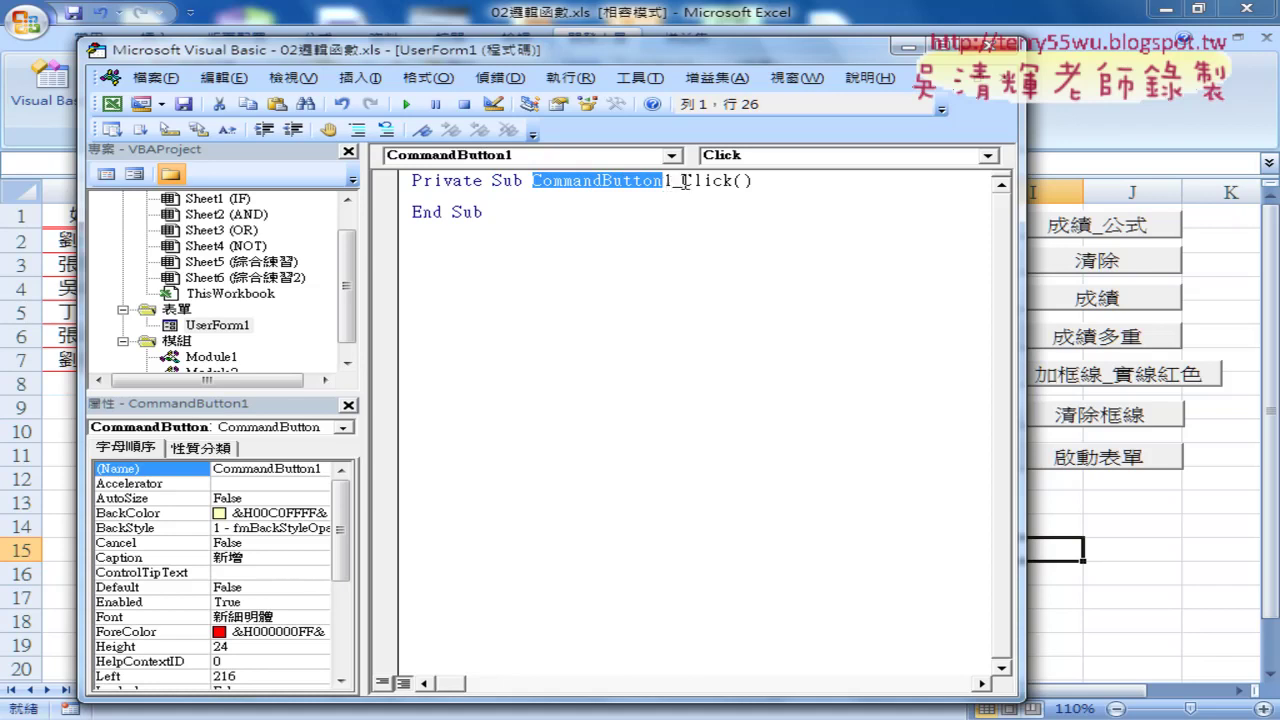
left_click_drag(682, 183, 733, 182)
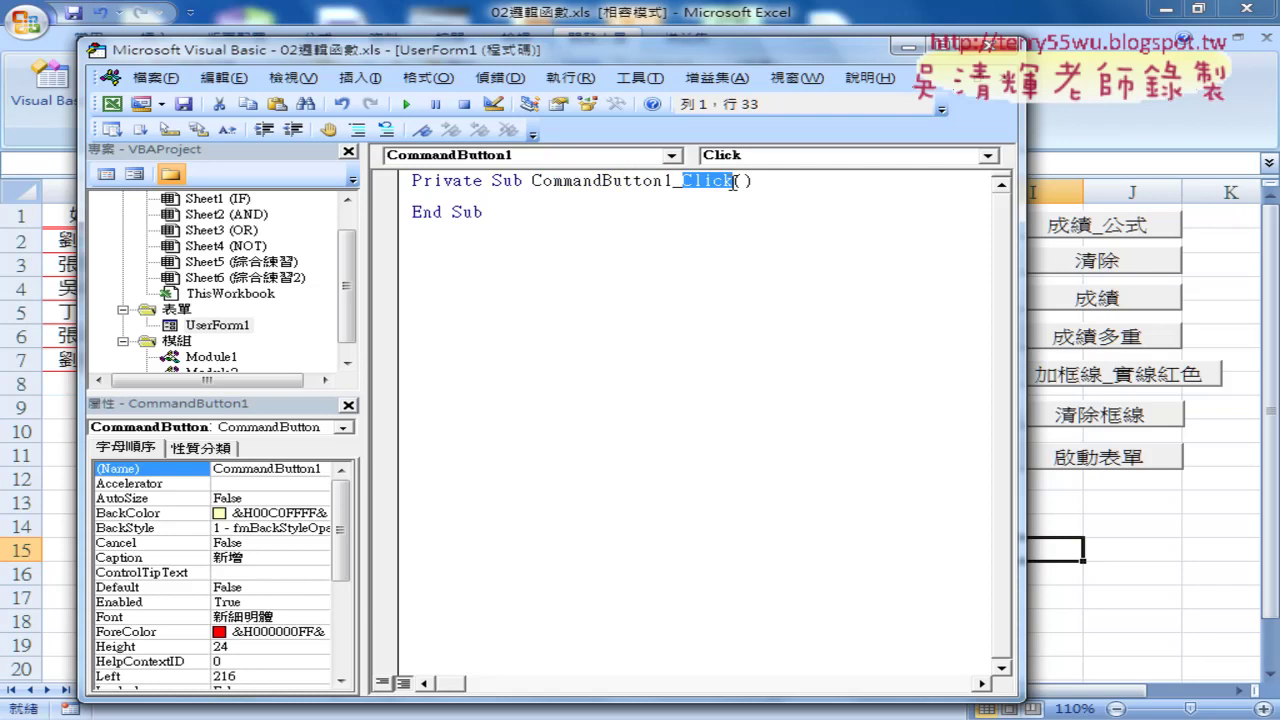
left_click(603, 198)
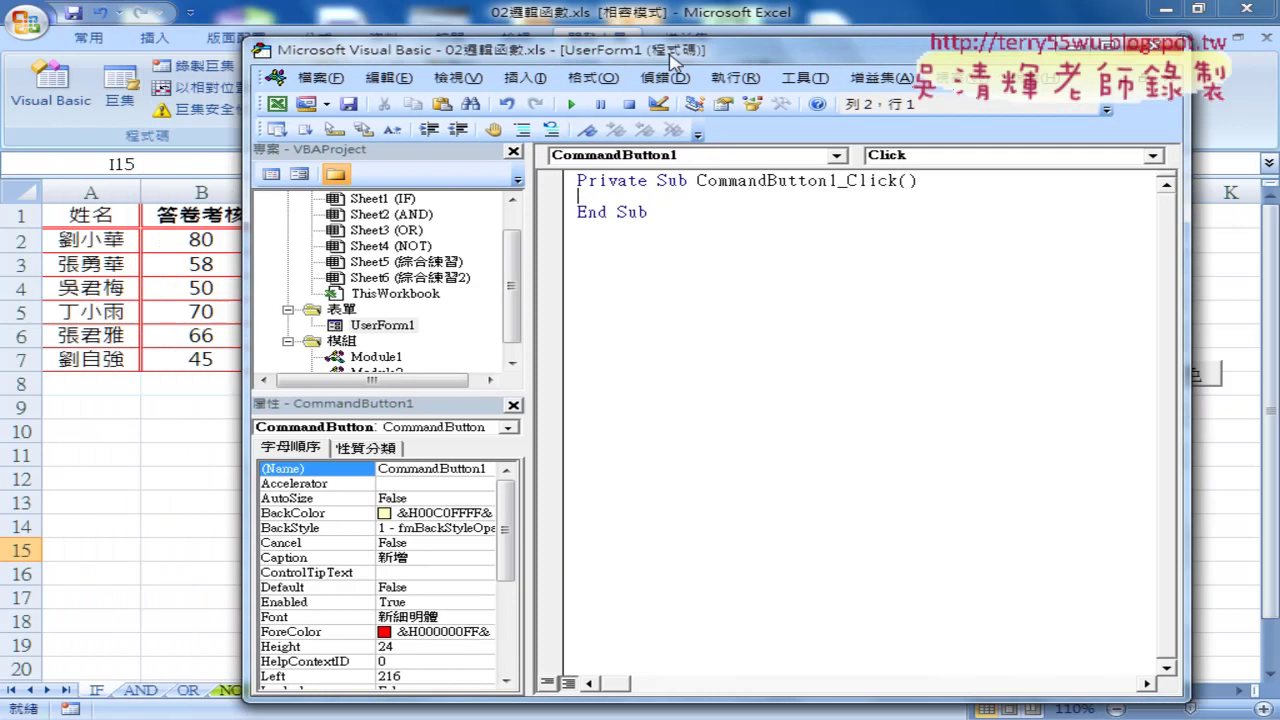
left_click_drag(508, 59, 740, 62)
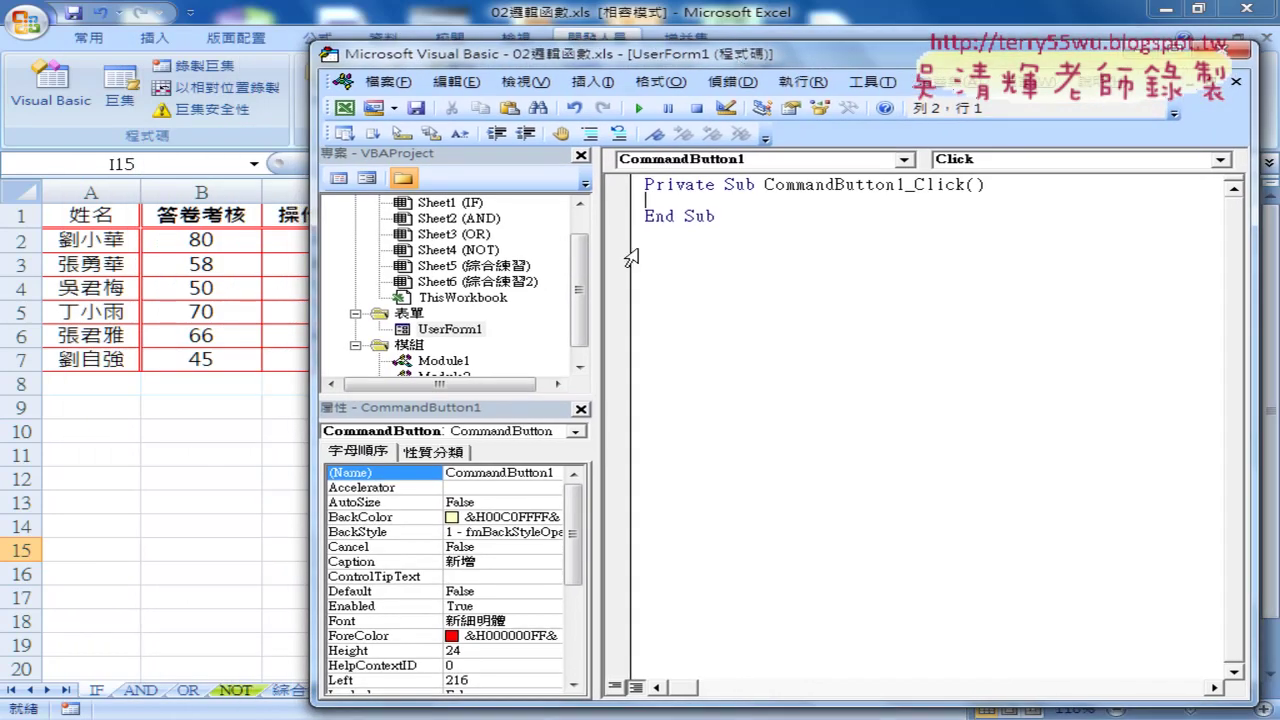
key("Tab")
In UserForm1's design, point out the text box beside 姓名 and row 8 below the last entry
double_click(450, 329)
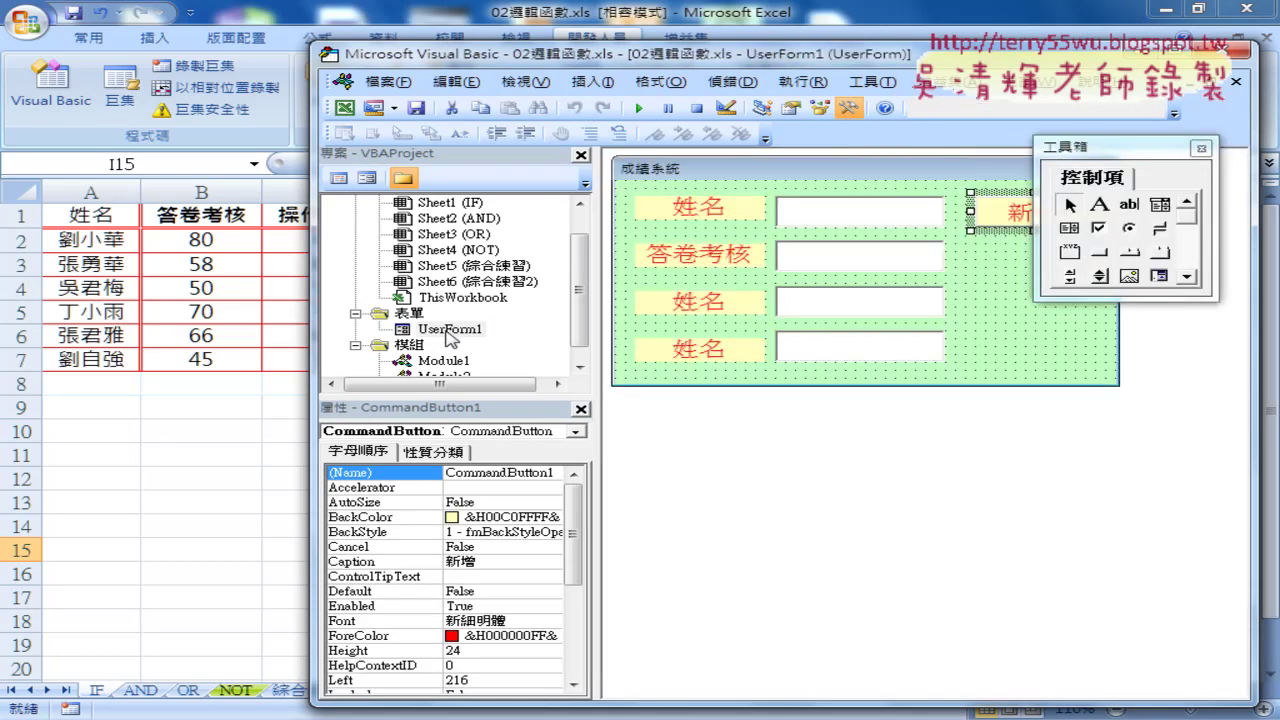
left_click(850, 220)
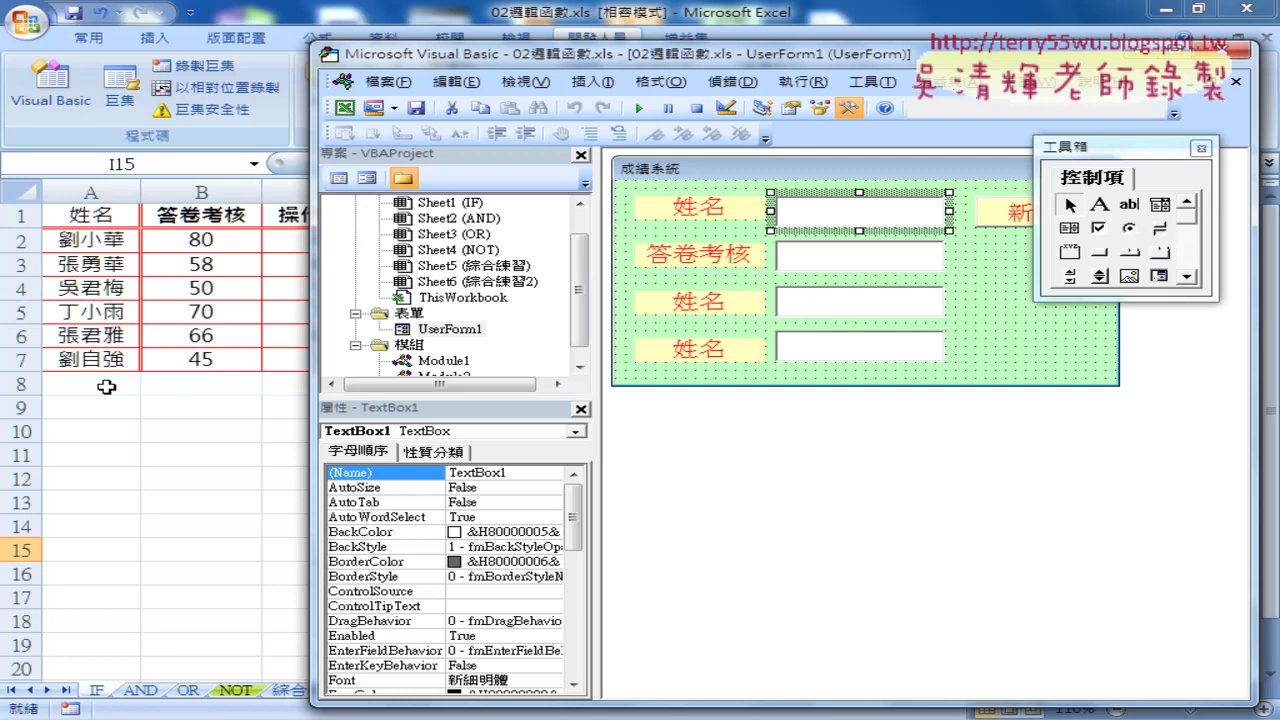
left_click_drag(32, 405, 140, 398)
left_click_drag(48, 401, 150, 400)
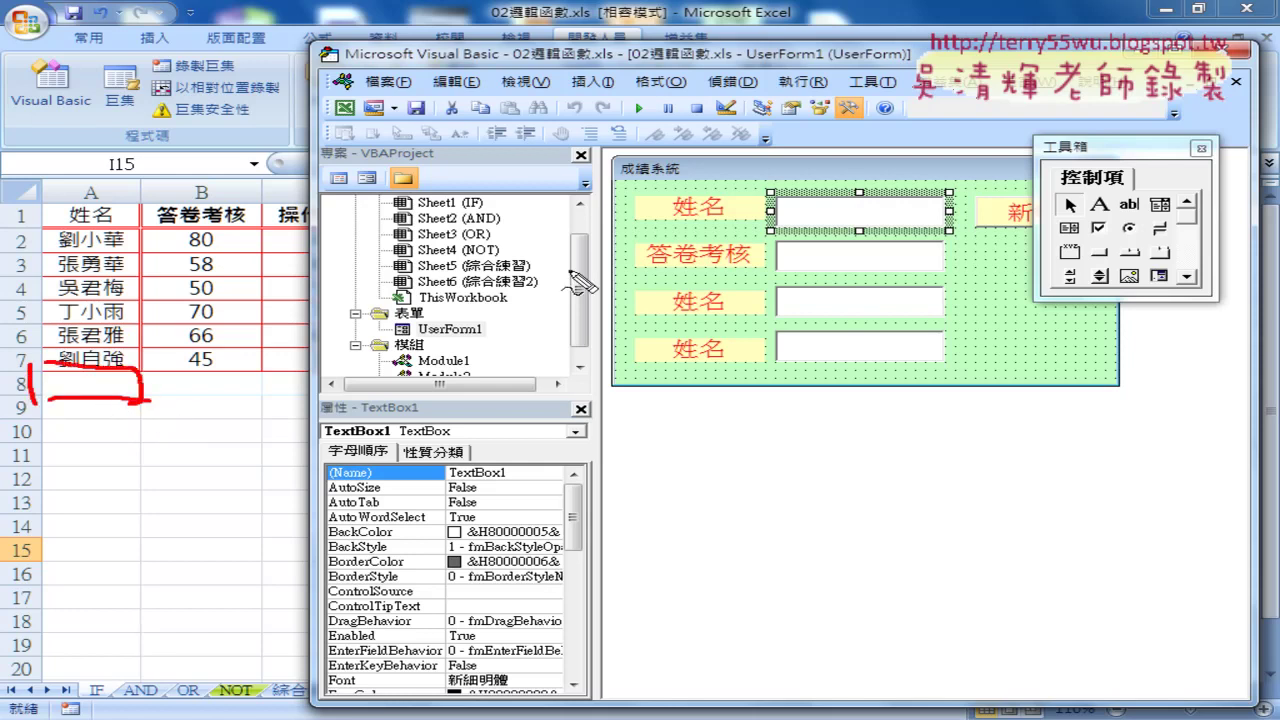
mouse_move(771, 187)
left_mouse_down()
mouse_move(769, 236)
mouse_move(928, 195)
mouse_move(945, 232)
mouse_move(800, 232)
left_mouse_up()
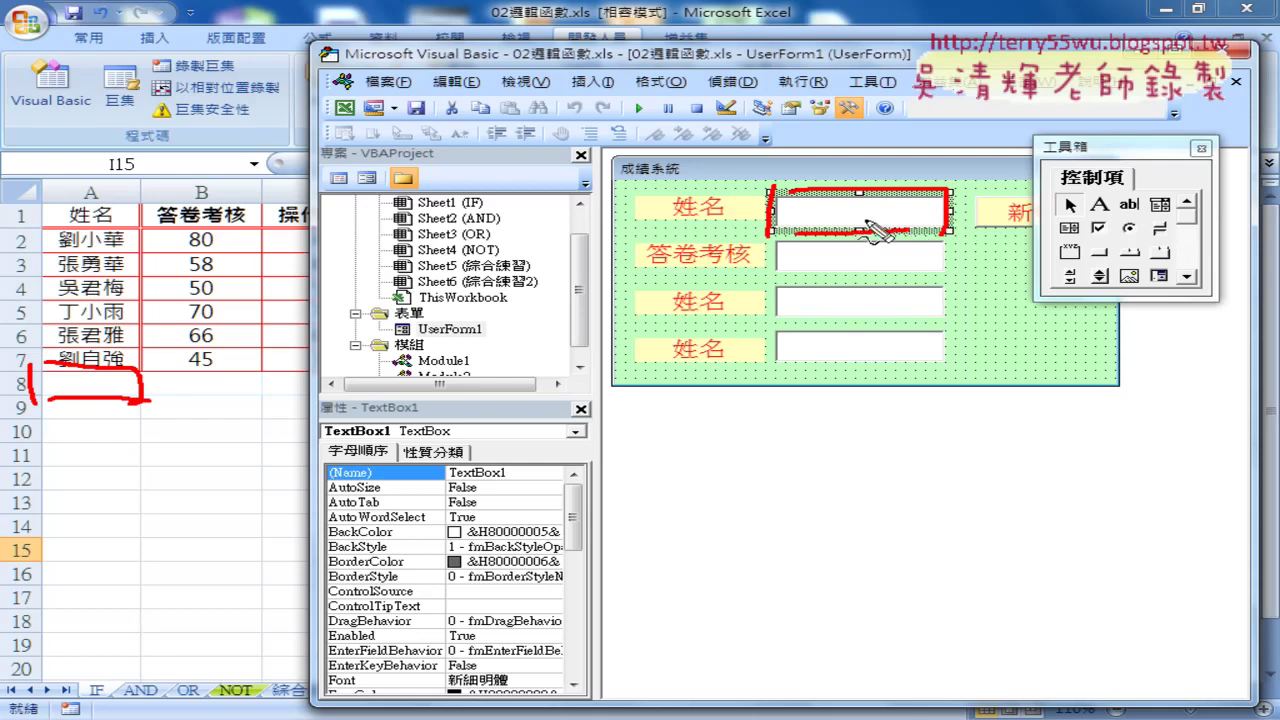
left_click_drag(885, 100, 858, 206)
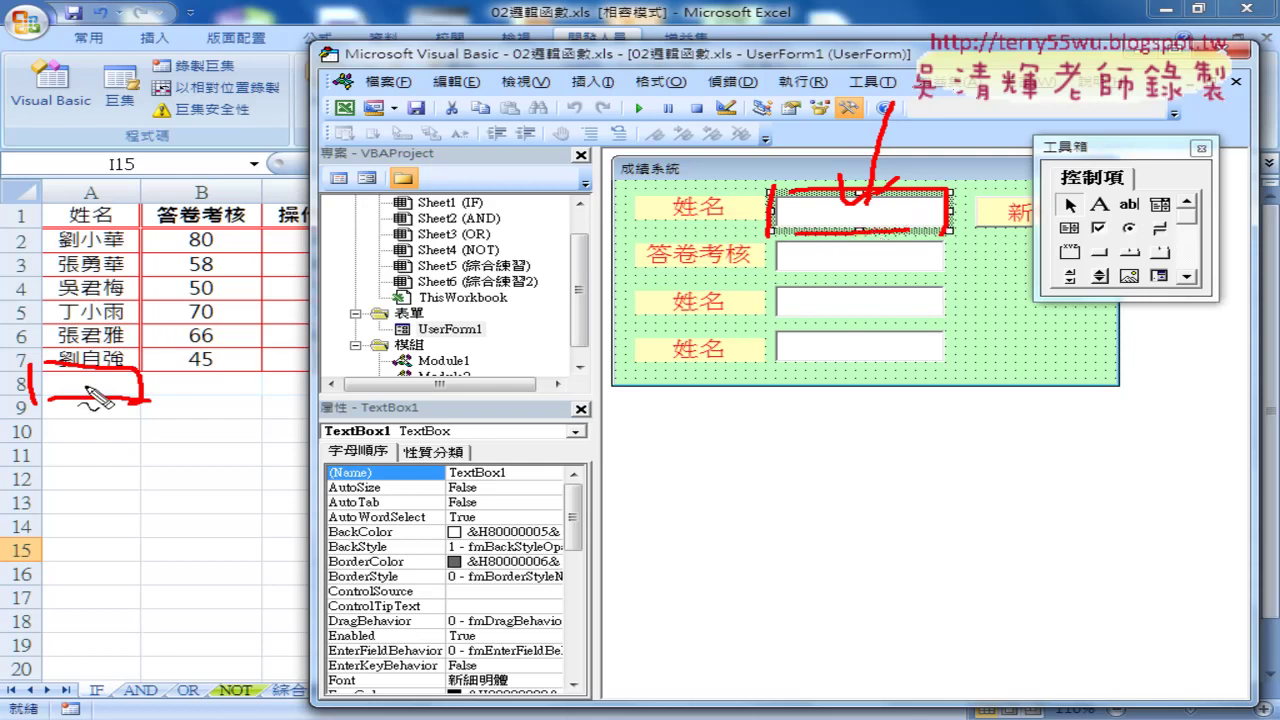
key("Escape")
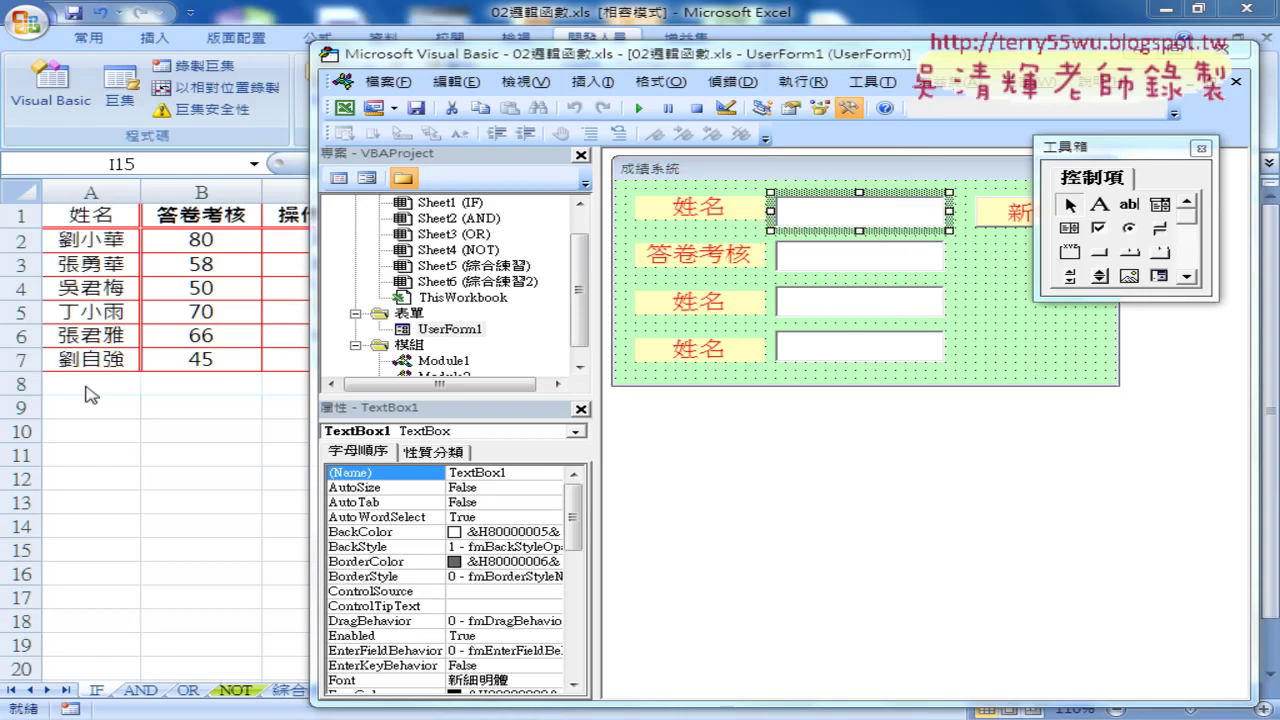
Confirm the four text boxes are named TextBox1 to TextBox4, then open CommandButton1_Click
left_click(1003, 212)
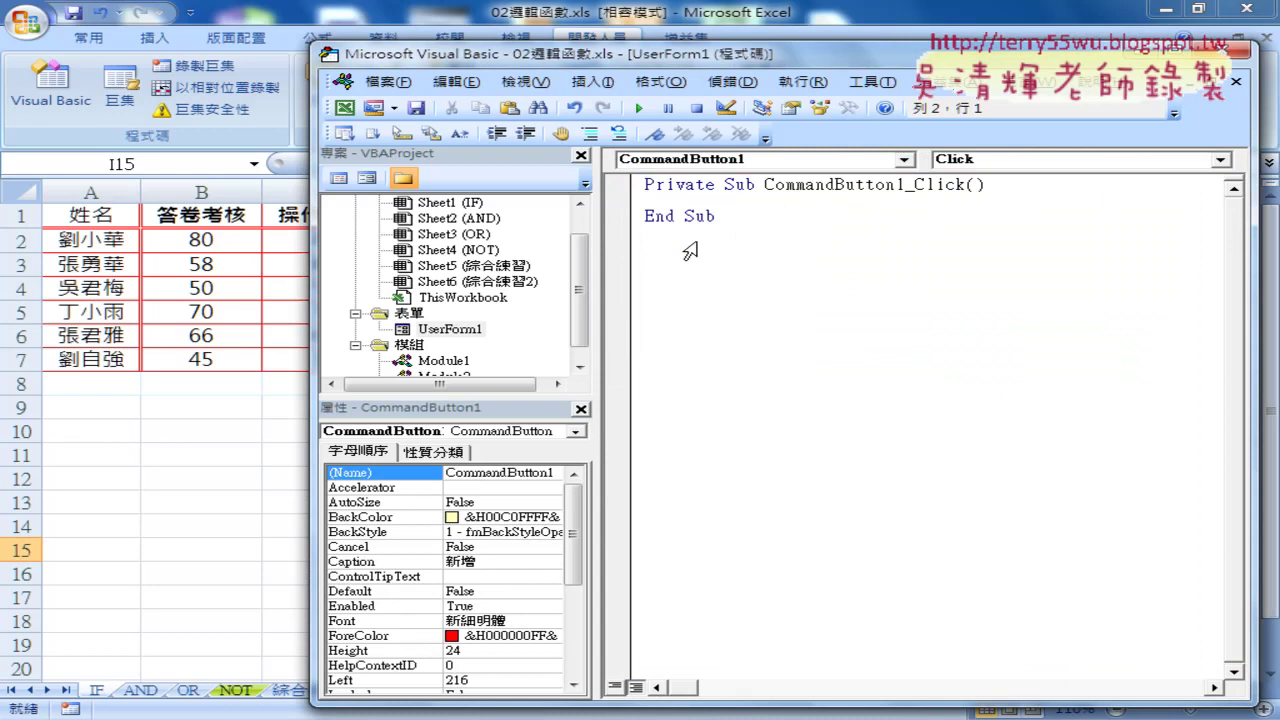
double_click(468, 330)
left_click(855, 220)
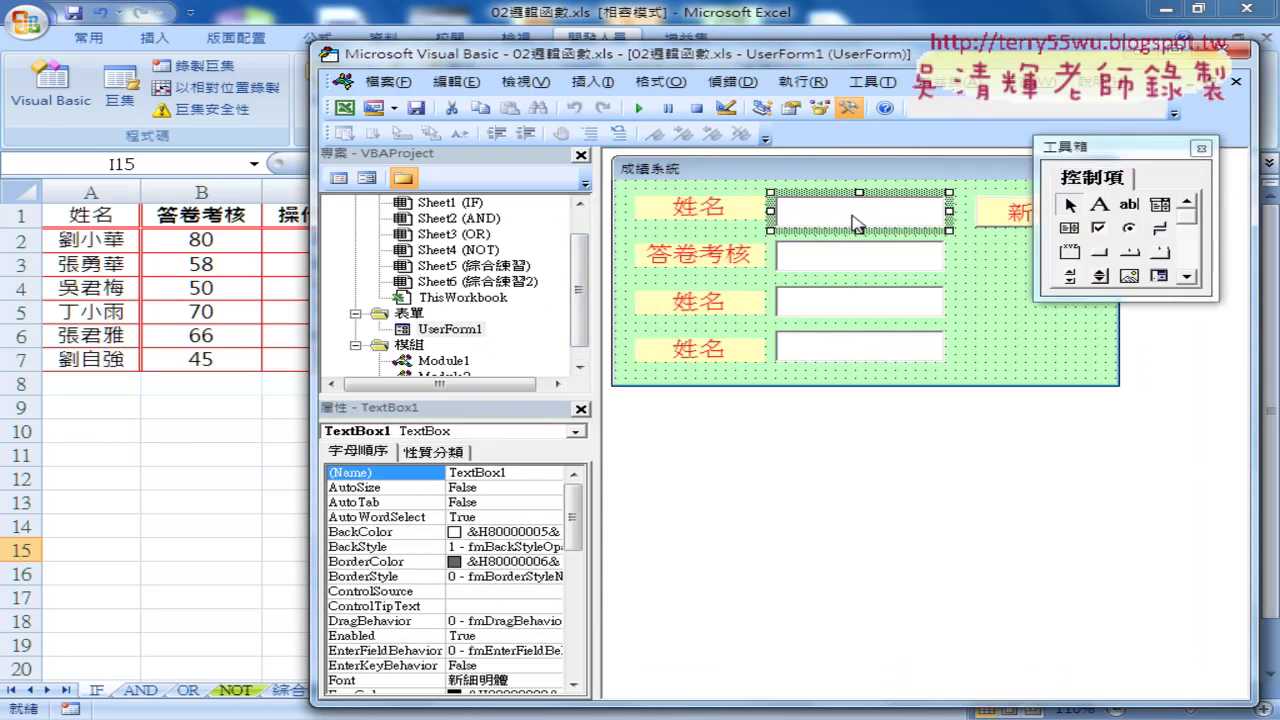
left_click_drag(507, 474, 446, 478)
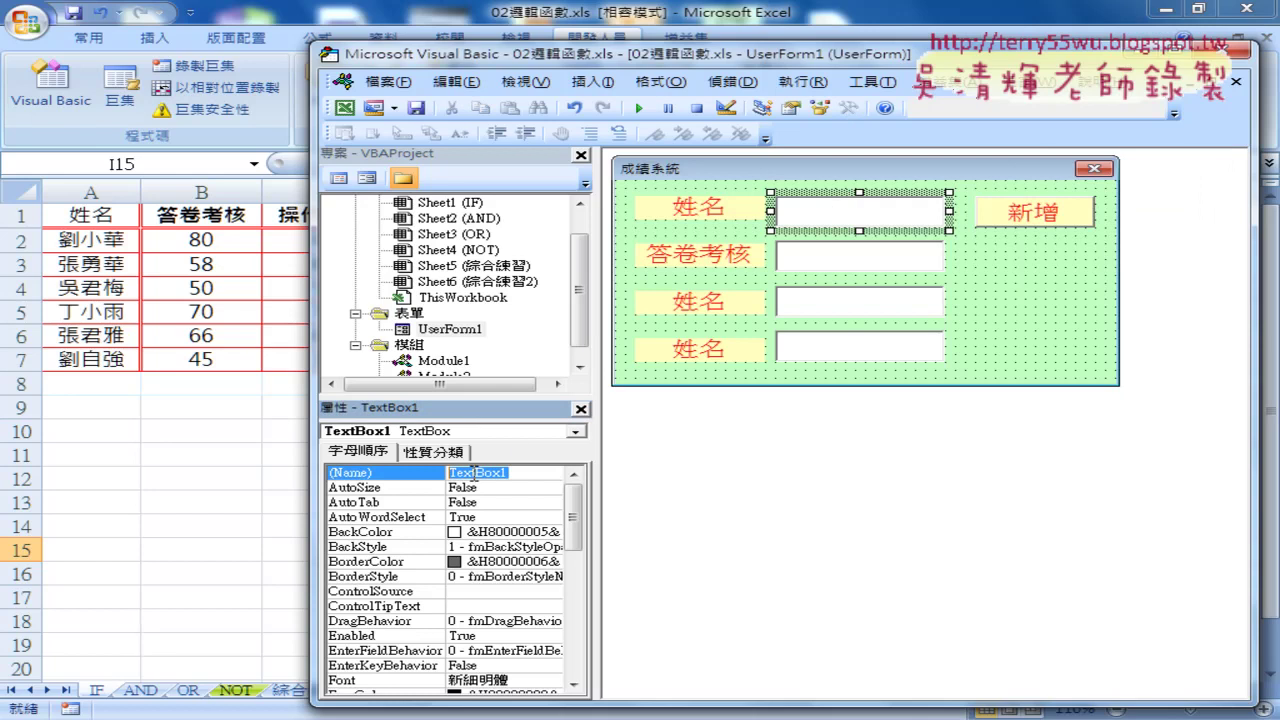
left_click(842, 266)
left_click(845, 302)
left_click(852, 348)
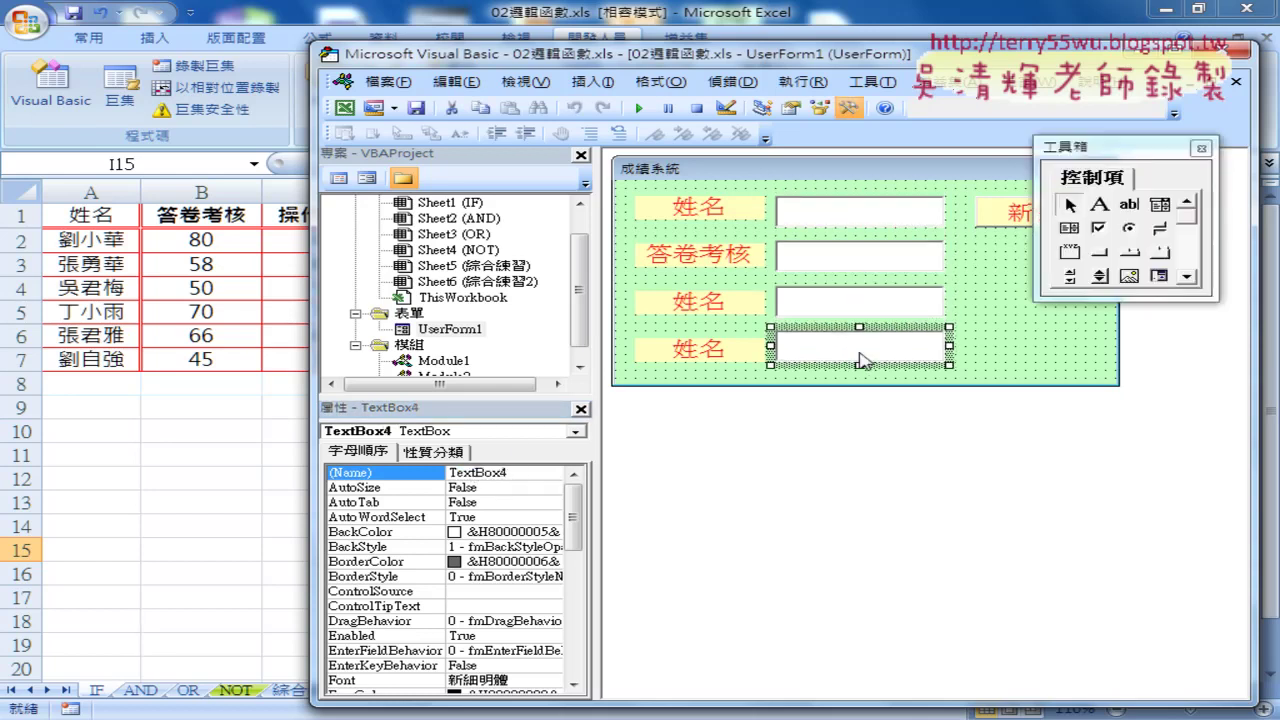
double_click(523, 473)
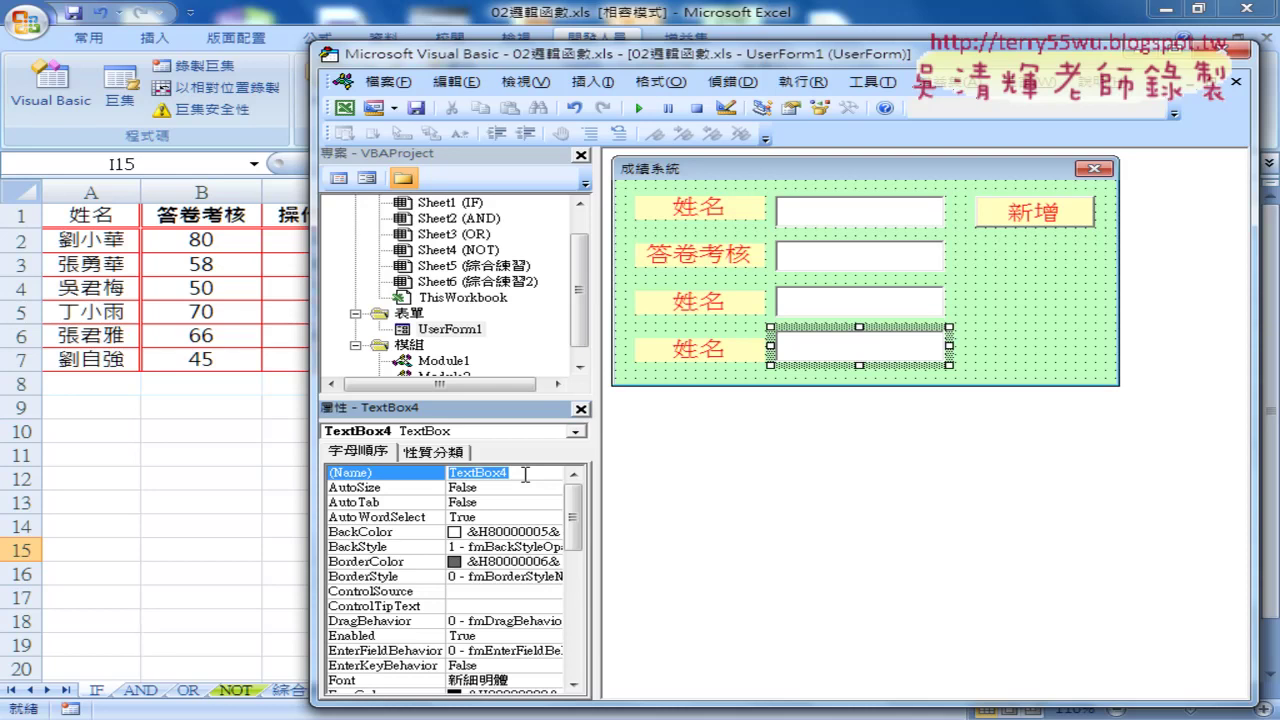
double_click(1030, 222)
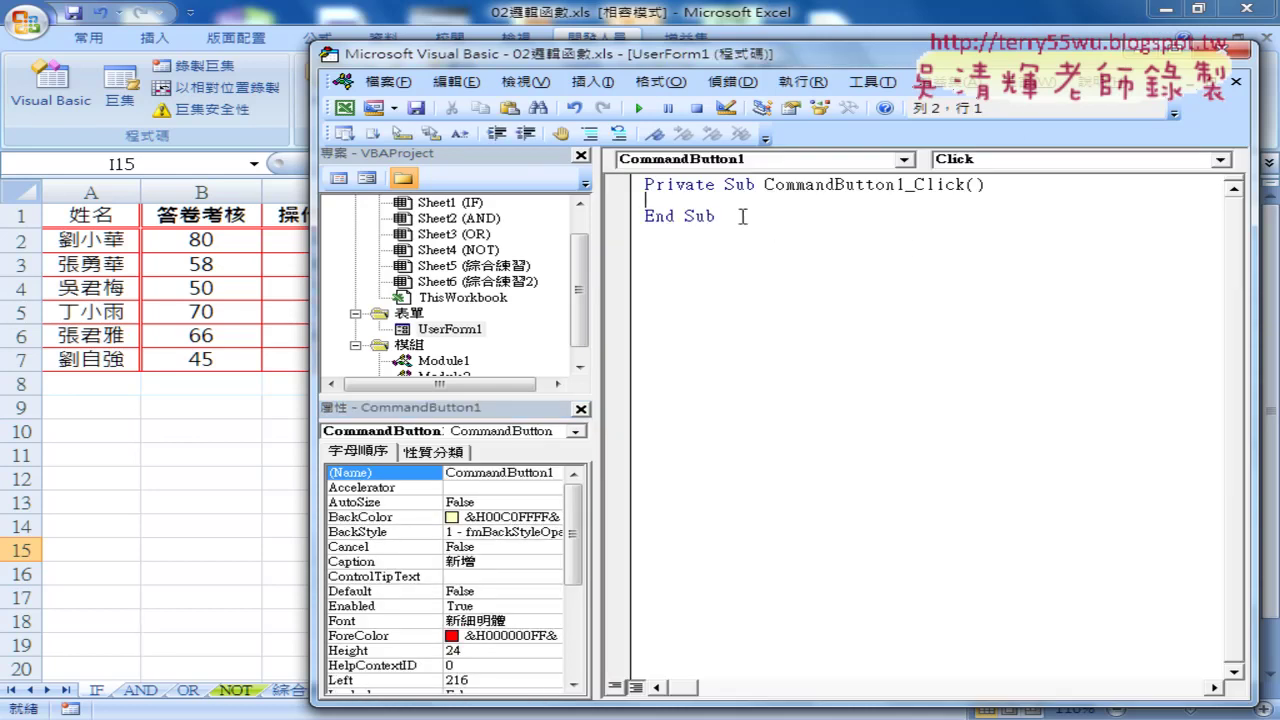
Enter the indented line Cells(8, "A") = TextBox1.Text inside CommandButton1_Click
key("Tab")
type("ce")
type("lls")
type("(")
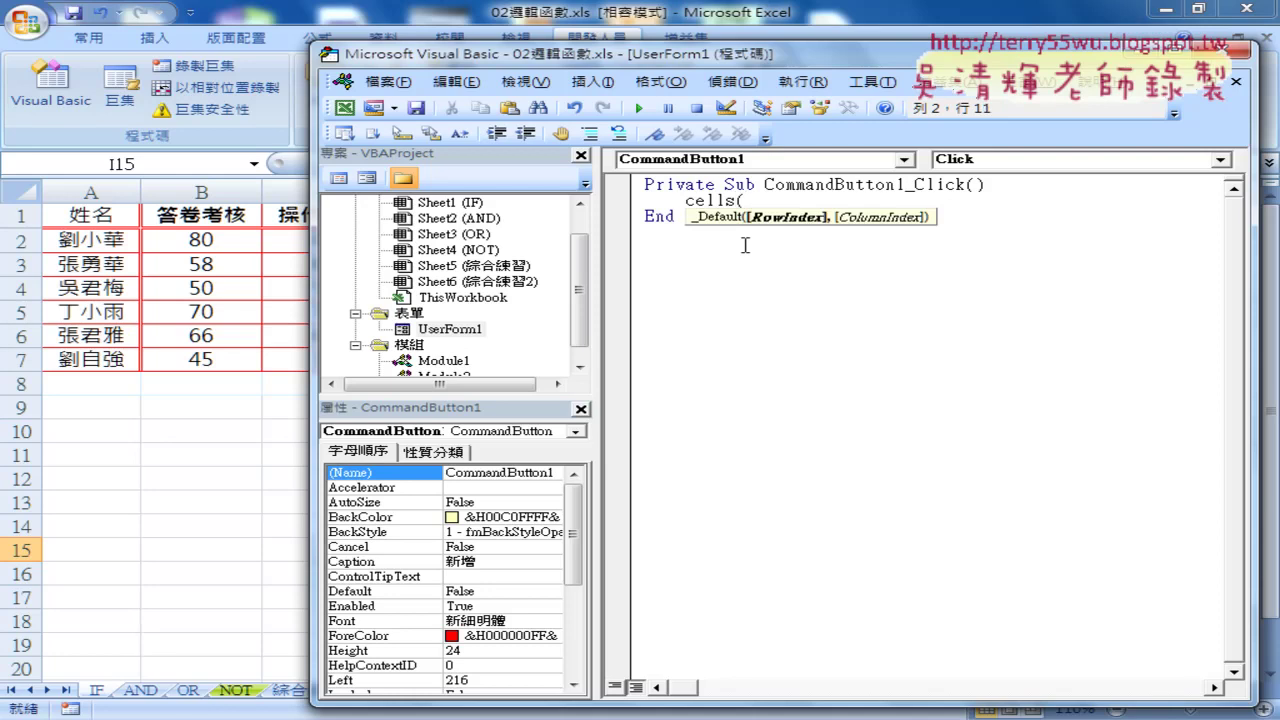
type("8,")
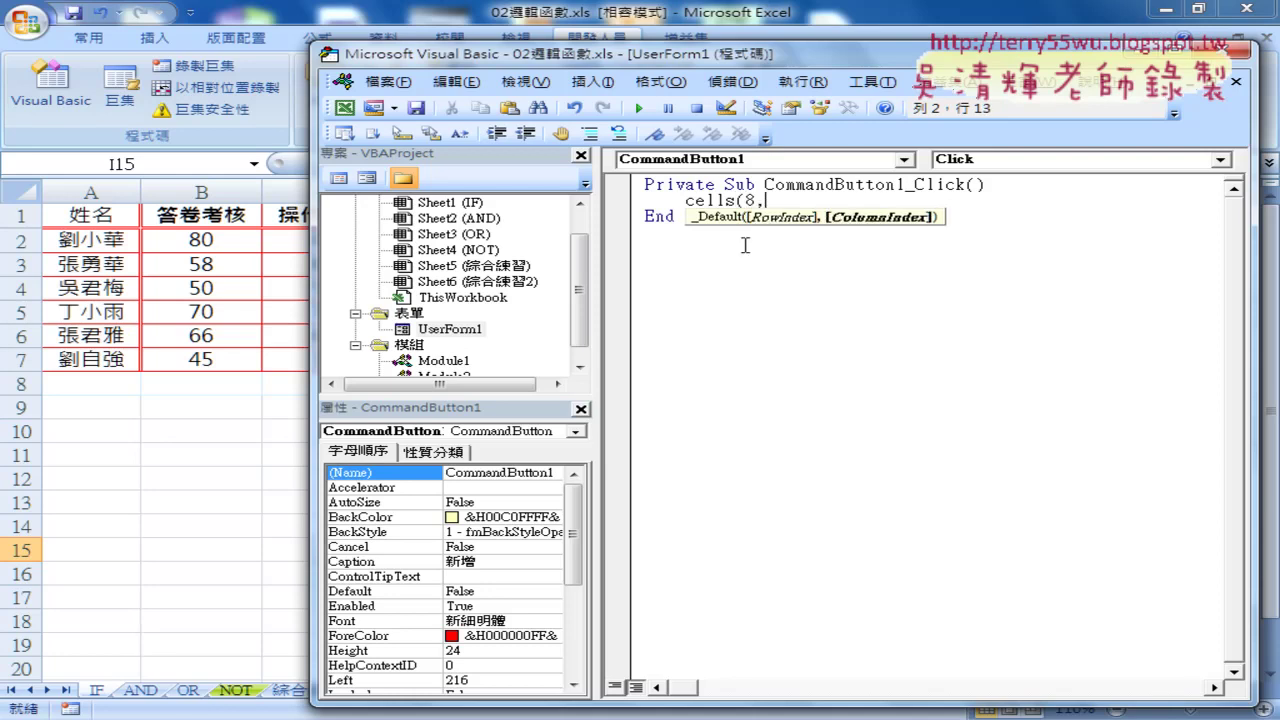
type("\"A\"")
type(")")
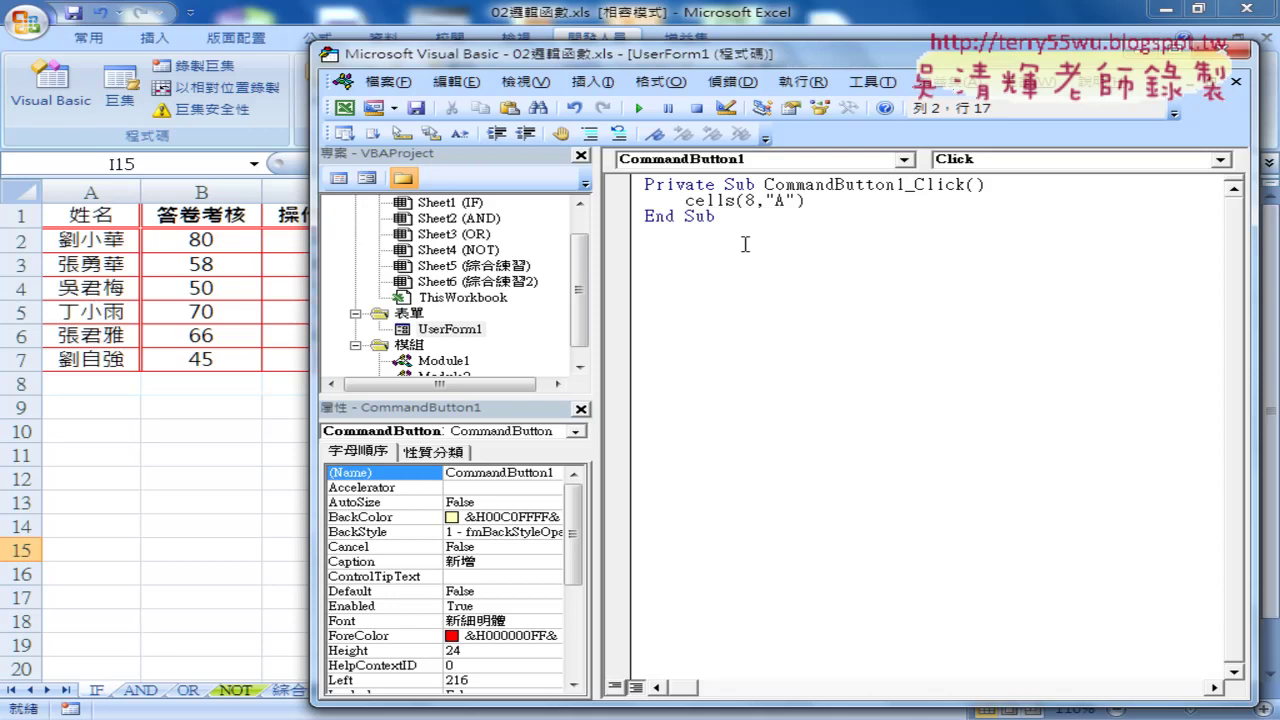
key("Left")
key("Left")
key("Left")
key("Left")
key("Left")
key("shift+Left")
key("Right")
key("Right")
key("Right")
key("Right")
key("Left")
key("Left")
key("Left")
key("Left")
key("Left")
key("shift+Right")
key("Down")
key("Return")
type("=")
type("te")
type("xtbo")
type("x1")
type(".te")
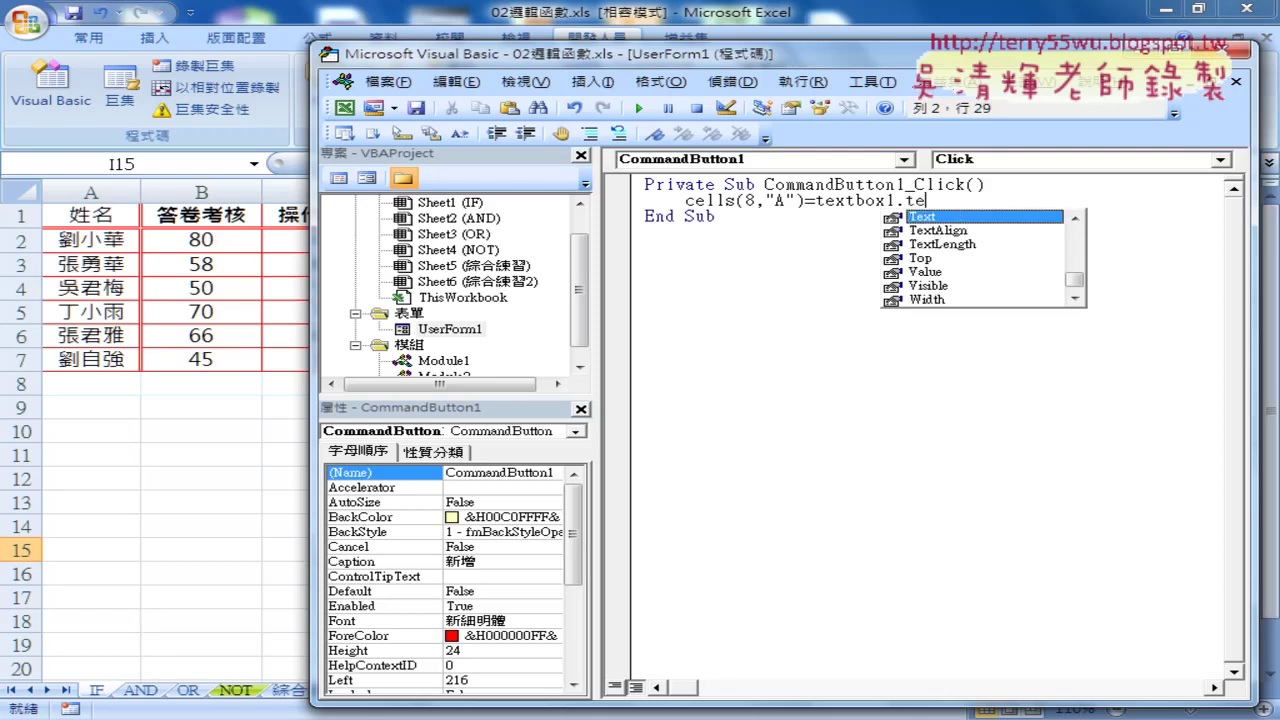
type("xt")
left_click(745, 244)
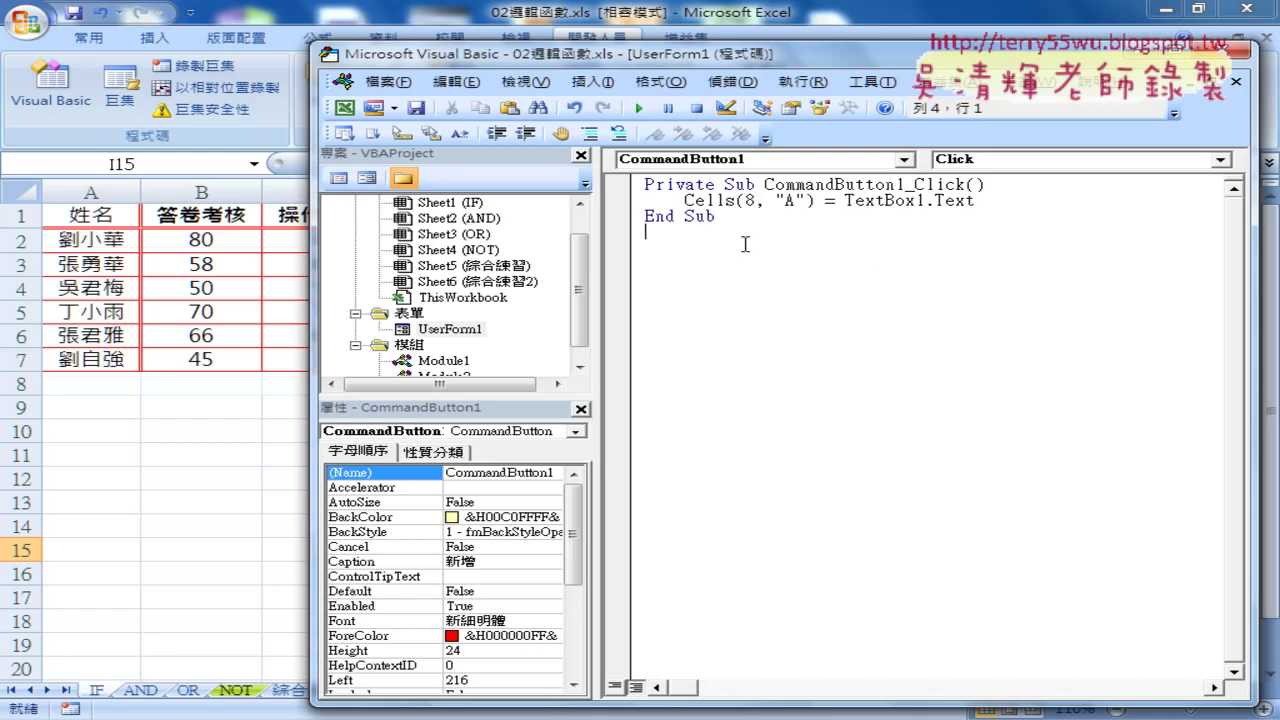
left_click_drag(977, 201, 843, 201)
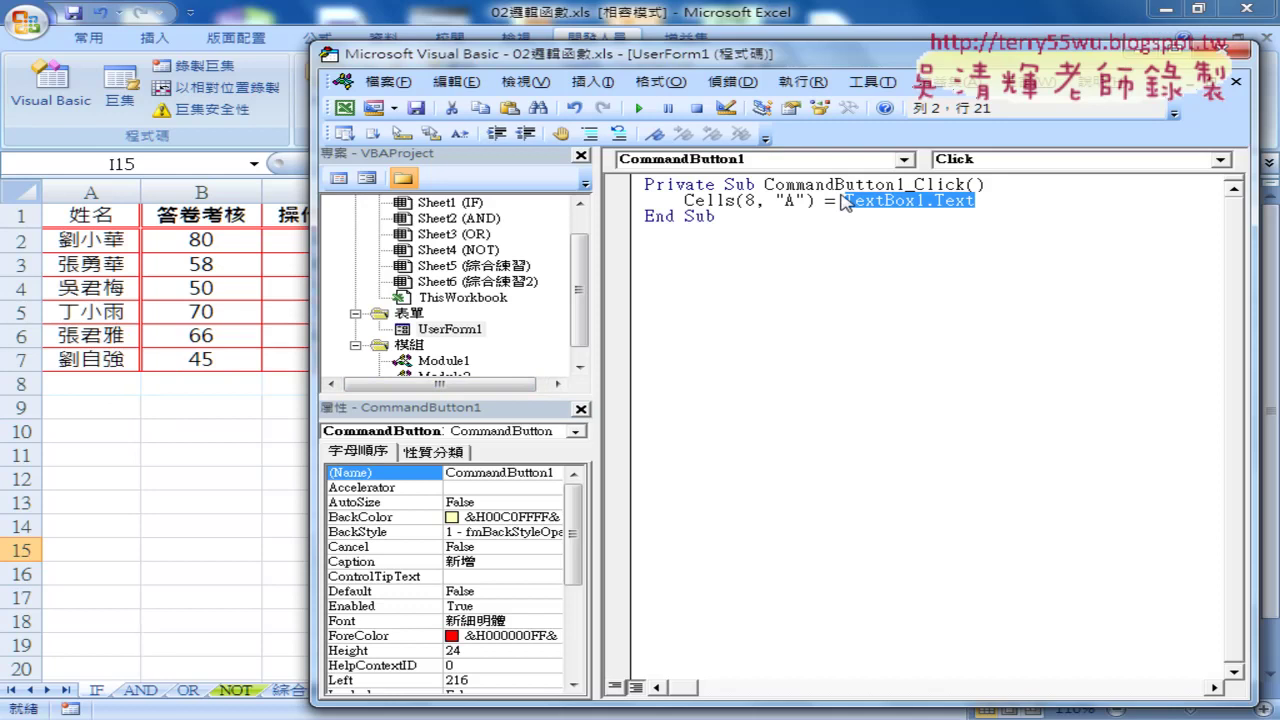
left_click_drag(837, 201, 822, 201)
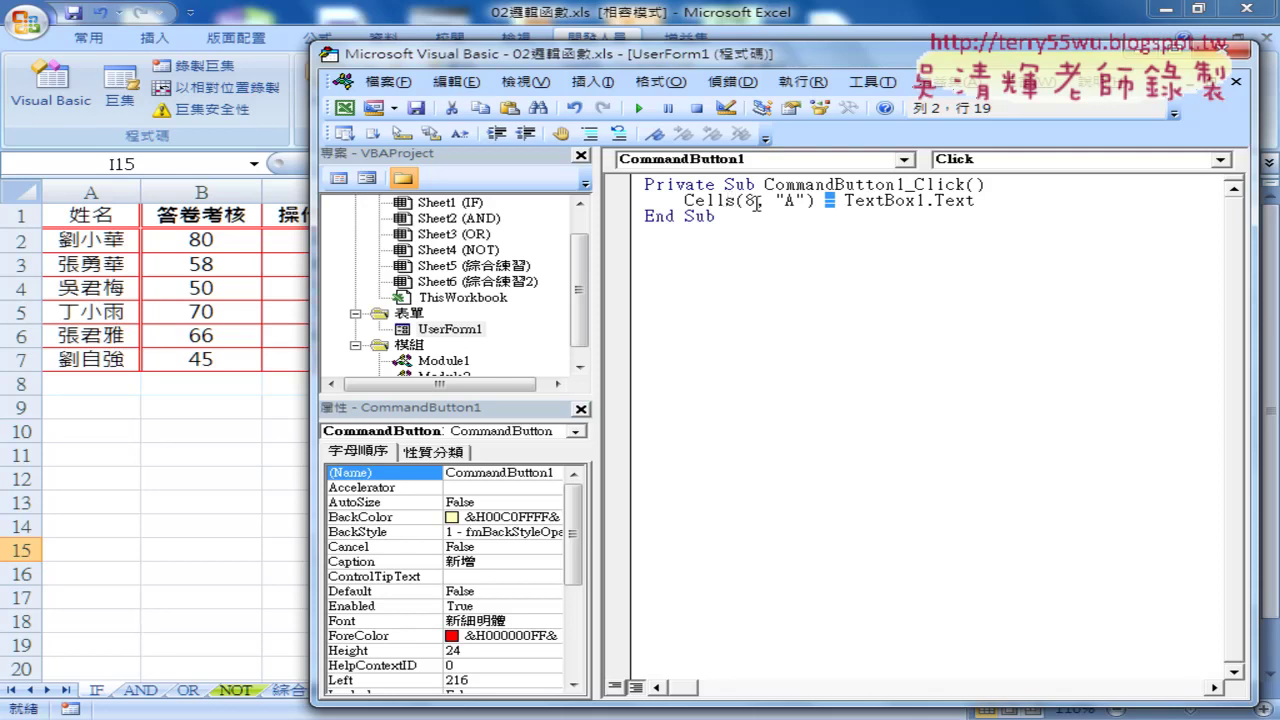
left_click_drag(757, 200, 749, 200)
left_click(1010, 188)
Insert the indented line r = Range("A1").End(xlDown) above the Cells statement
key("Return")
key("Tab")
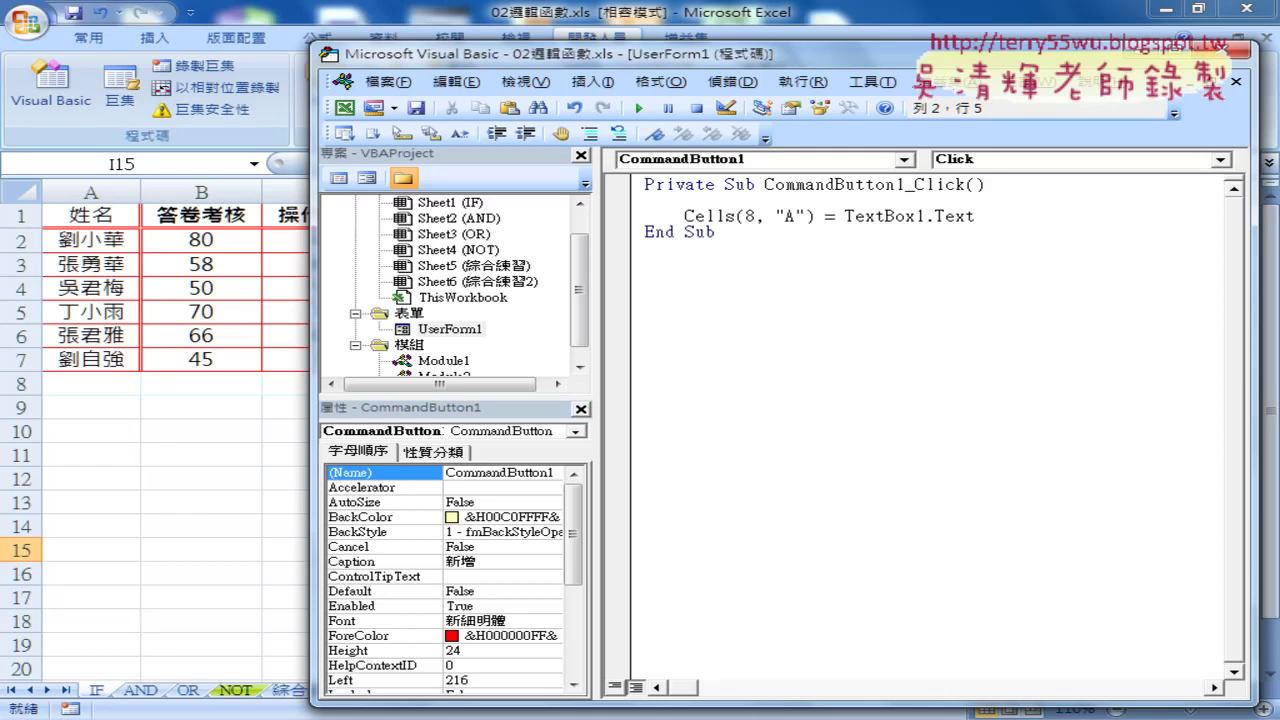
type("r")
type("=")
type("rabg")
type("e")
key("BackSpace")
key("BackSpace")
key("BackSpace")
type("ng")
type("e(\"")
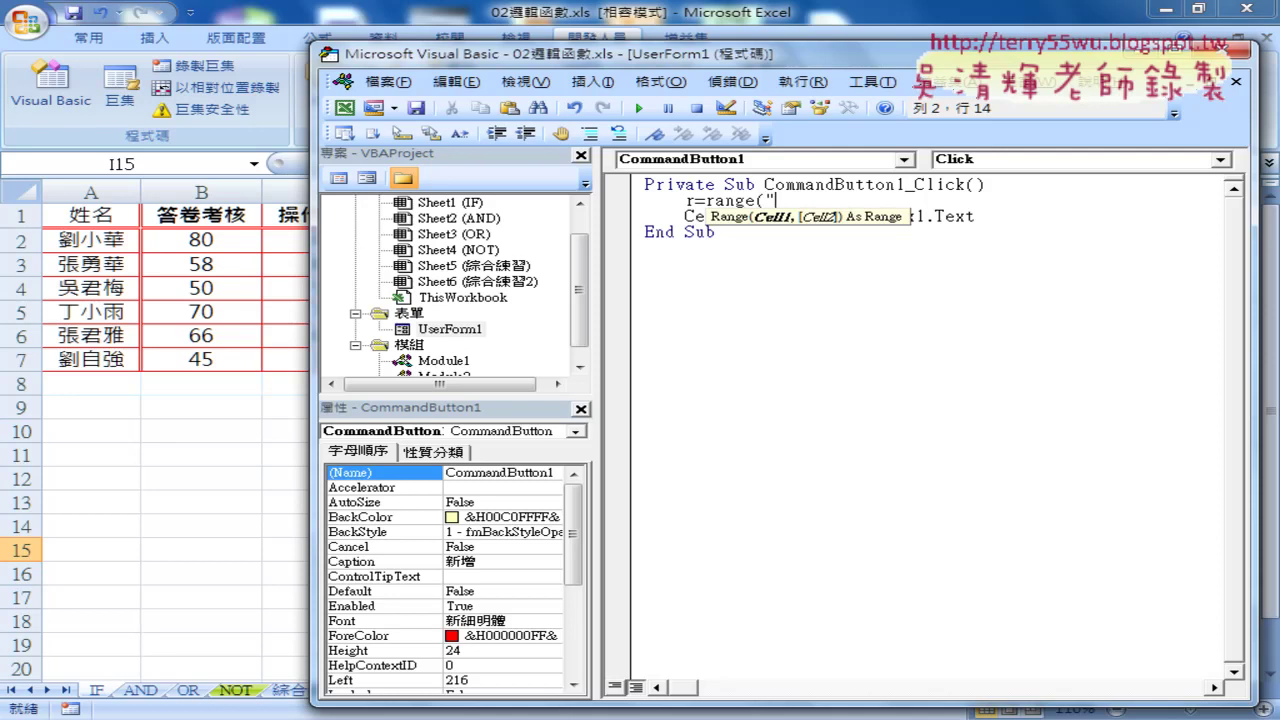
type("A1")
type("\").")
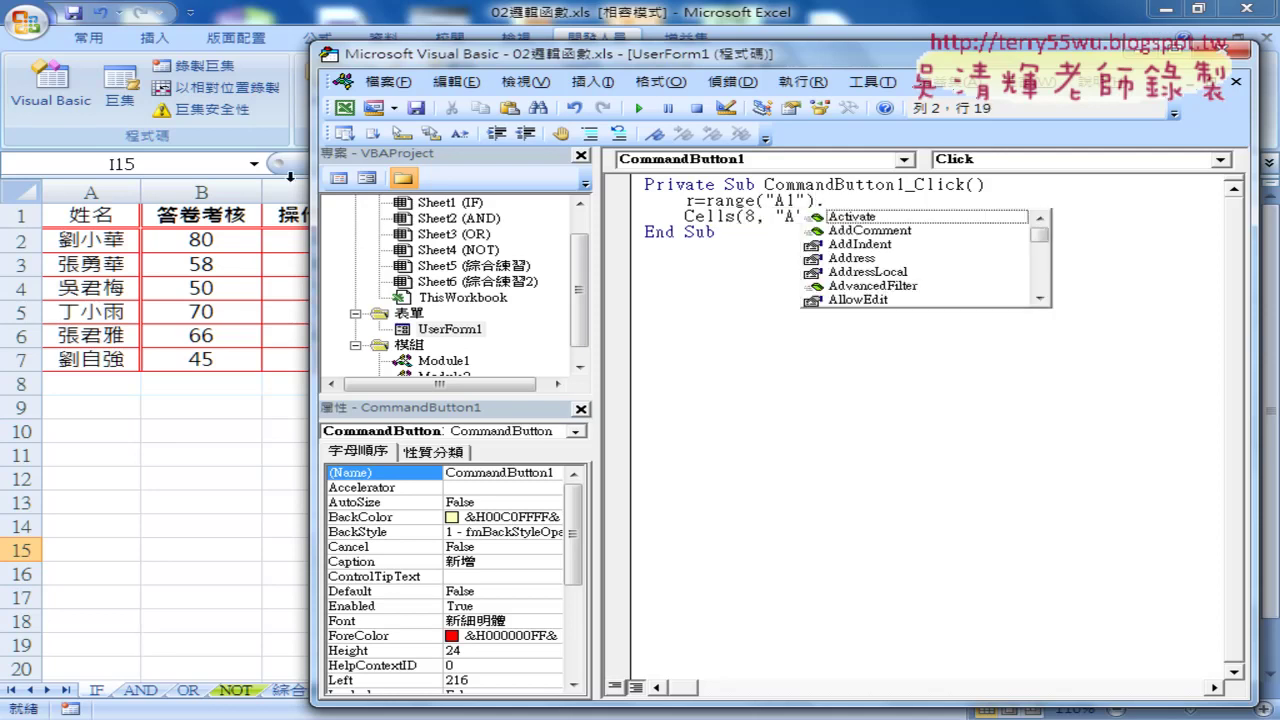
type("E")
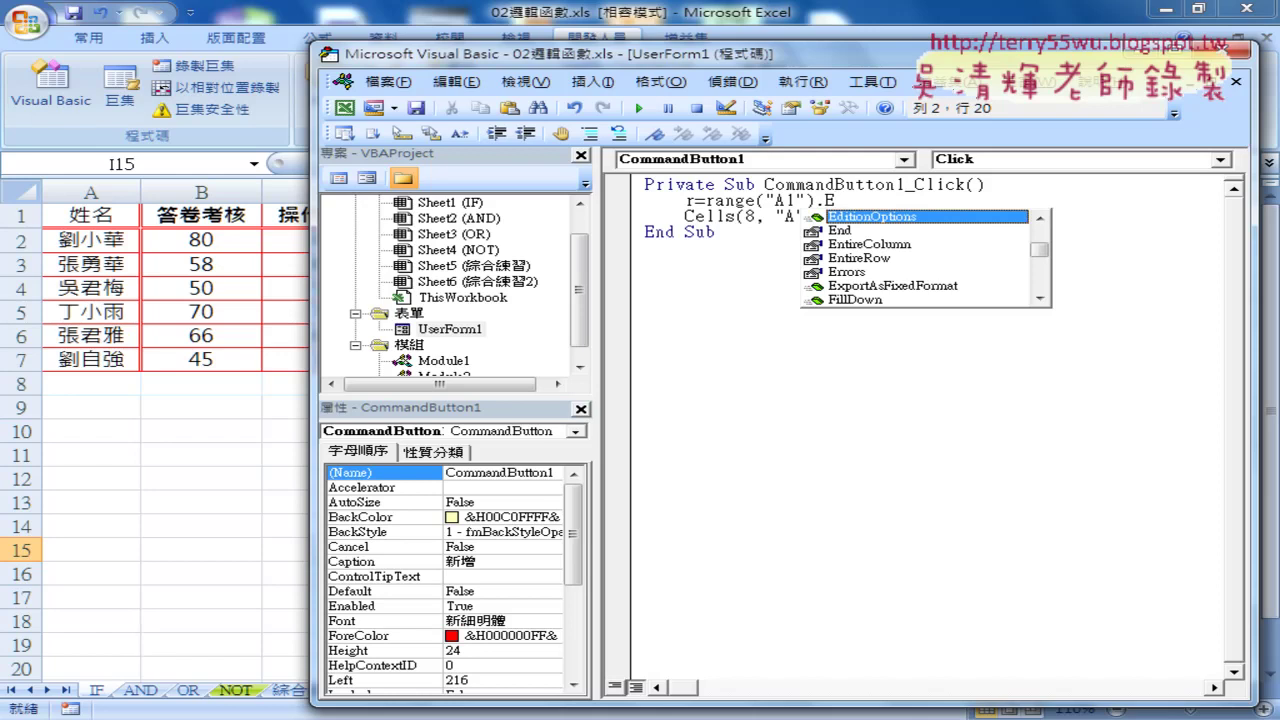
key("Down")
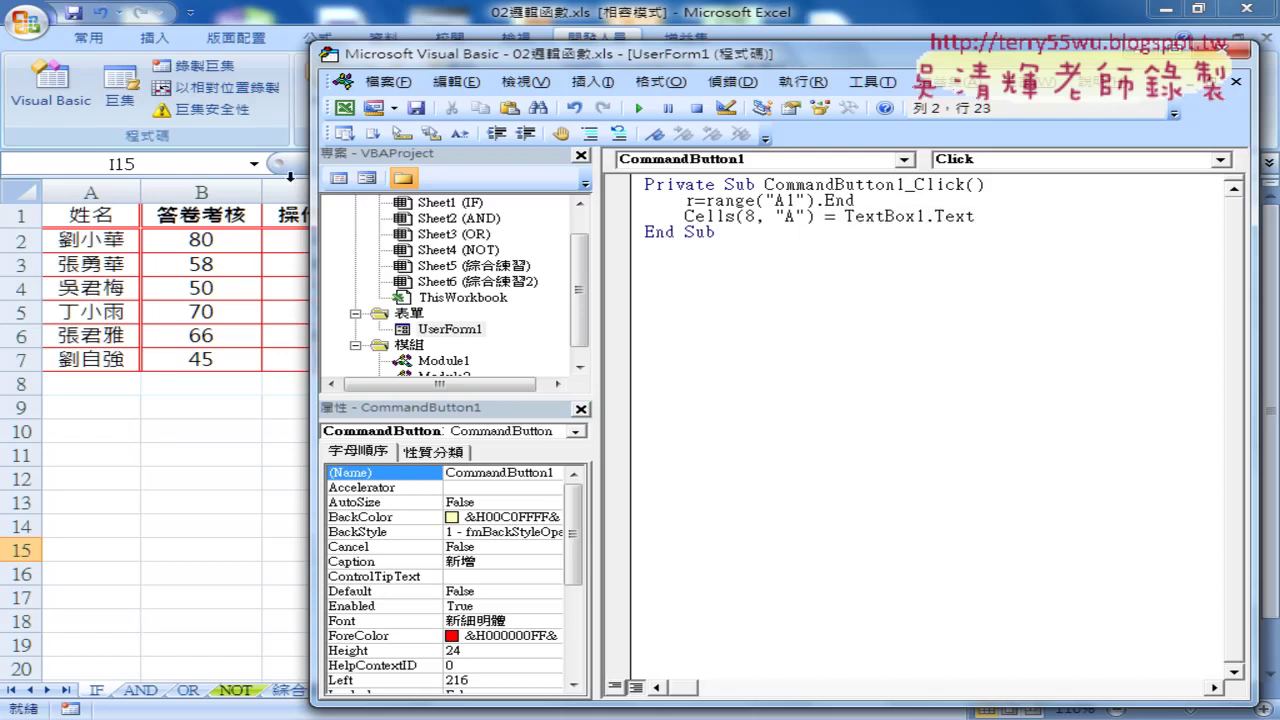
type("(")
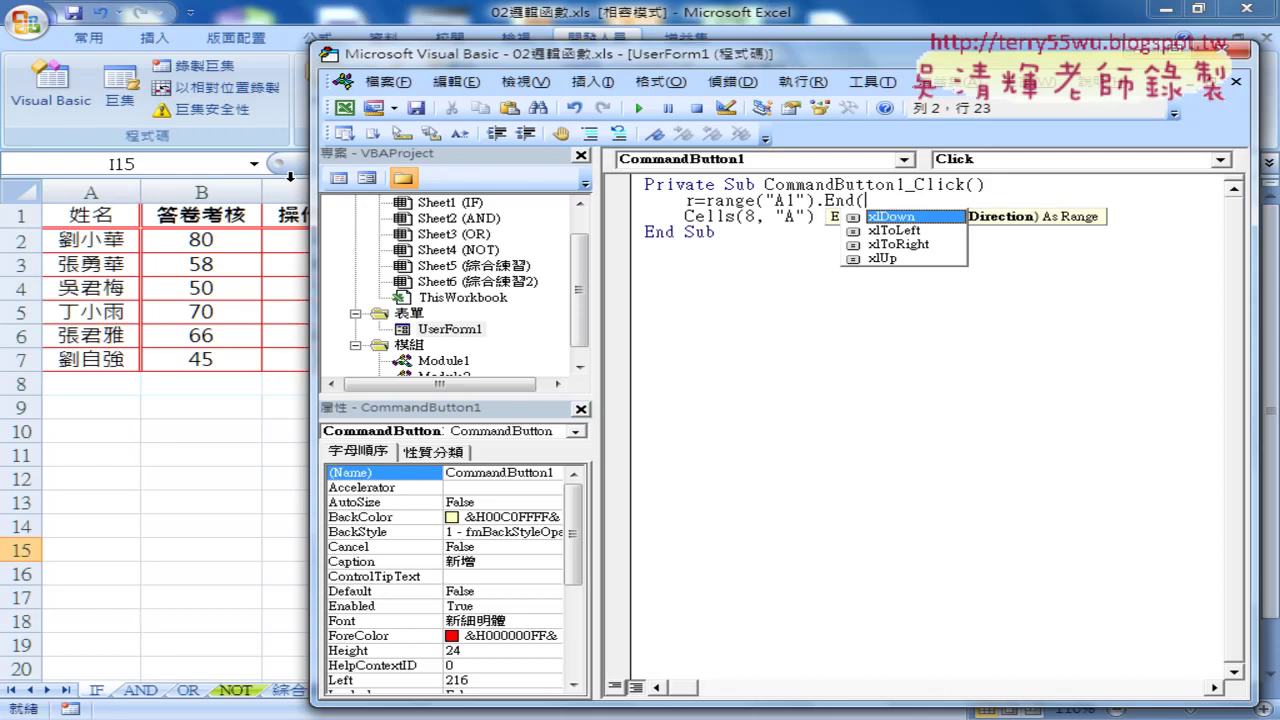
double_click(892, 218)
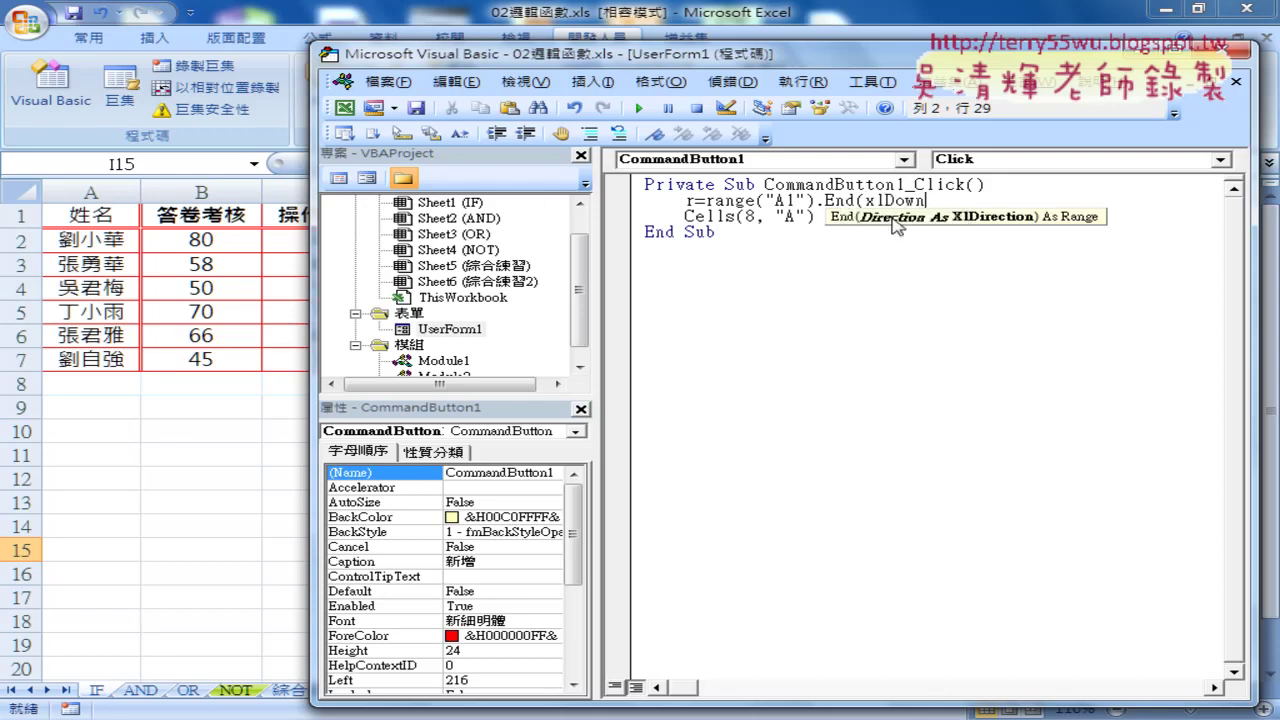
type(")")
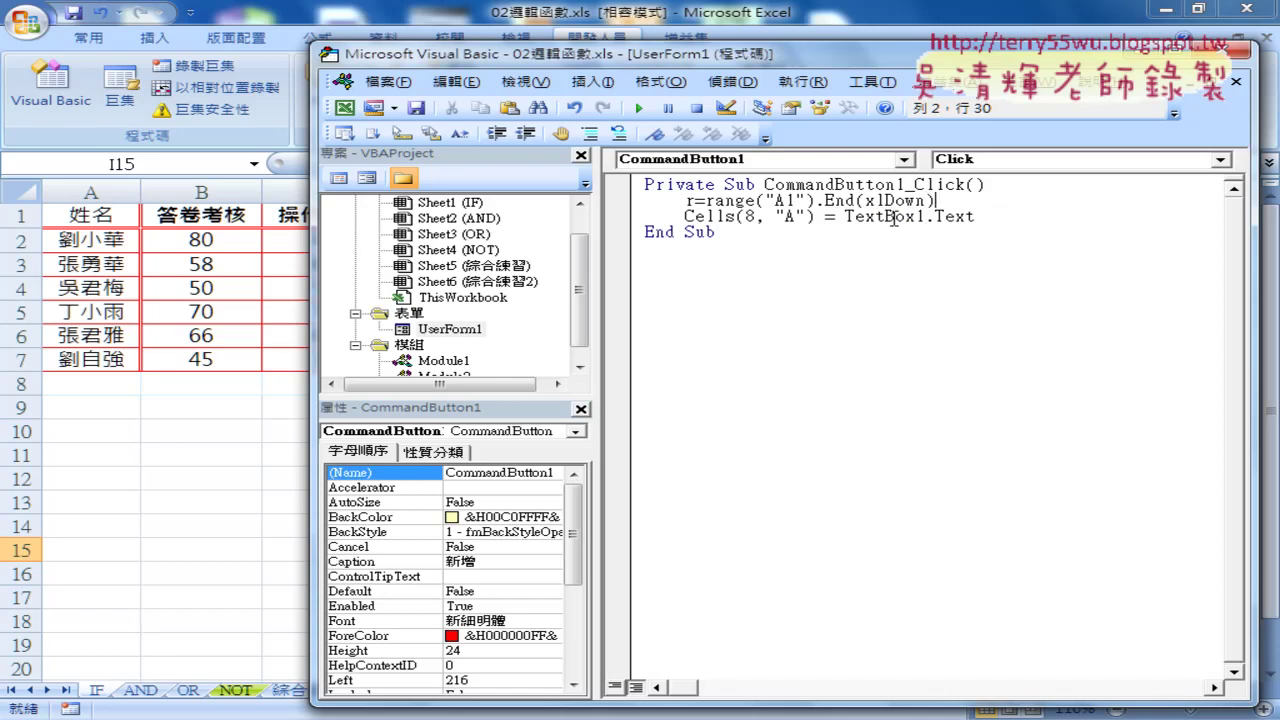
Check on the worksheet that Ctrl+Down from A1 lands on the last filled row, A7
left_click(100, 218)
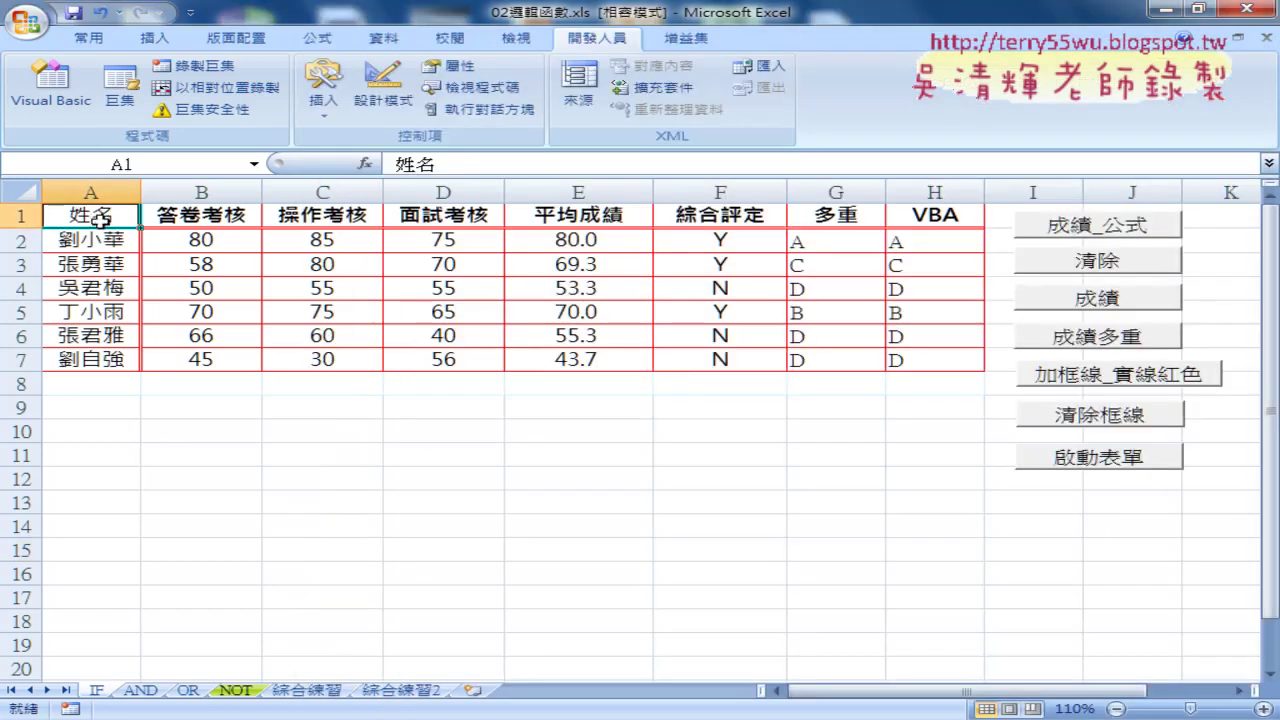
key("ctrl+Down")
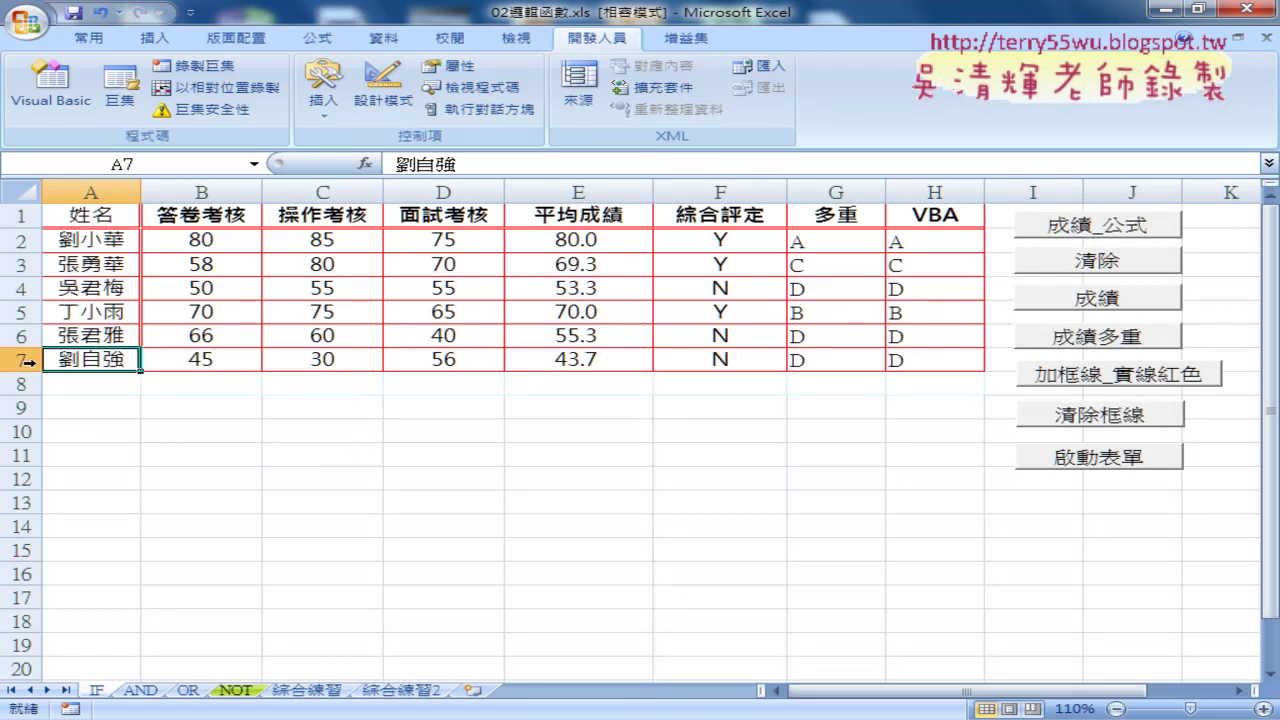
left_click(50, 82)
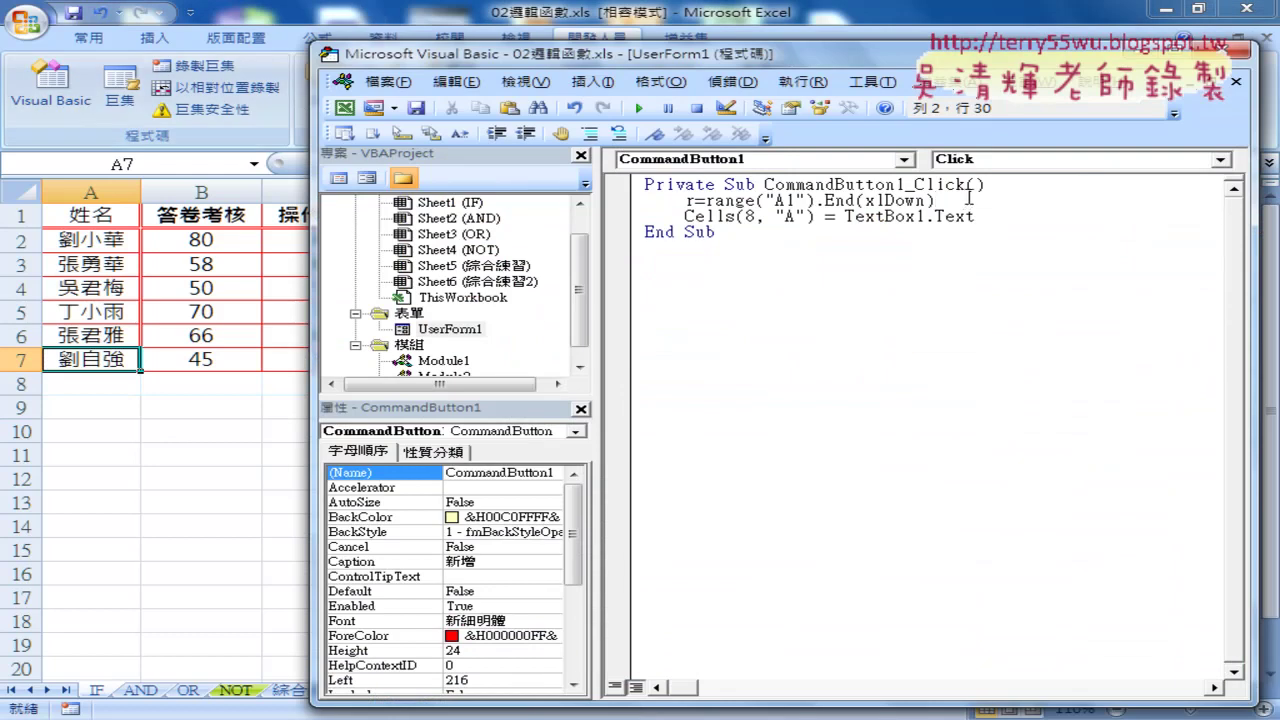
Append .Row + 1 to the Range line and change Cells(8, "A") to Cells(r, "A")
type(".r")
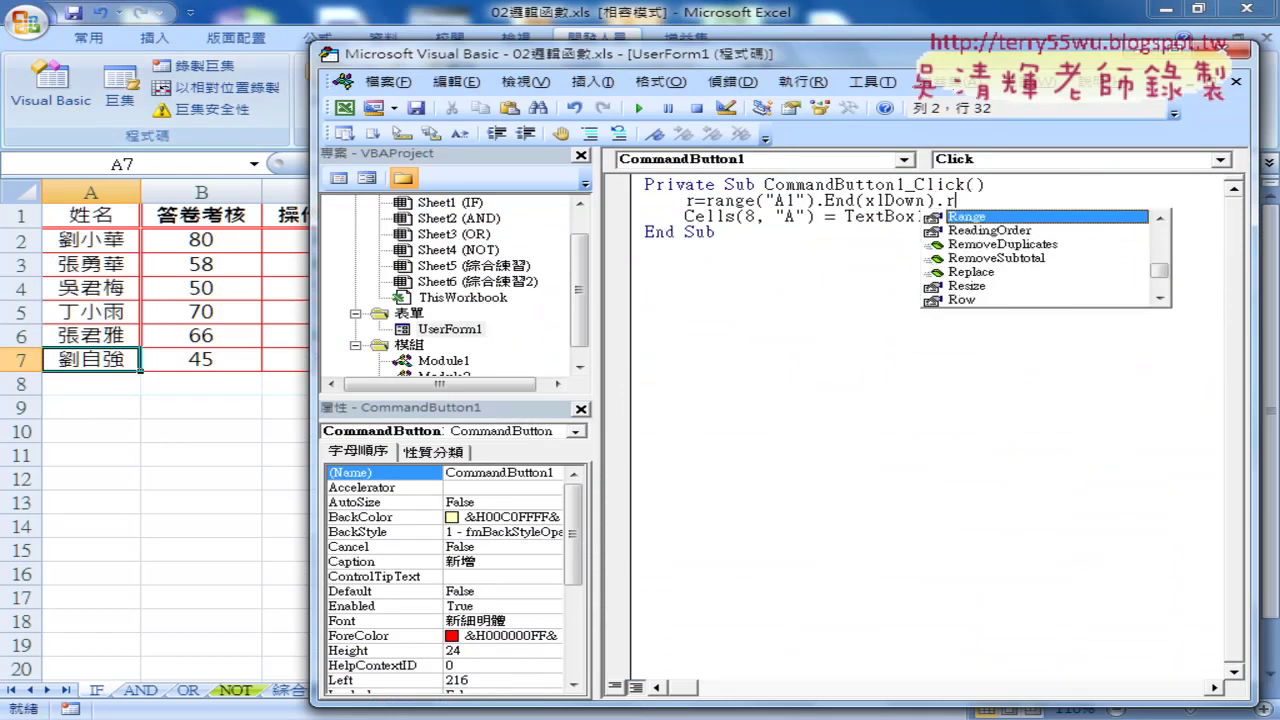
type("ow")
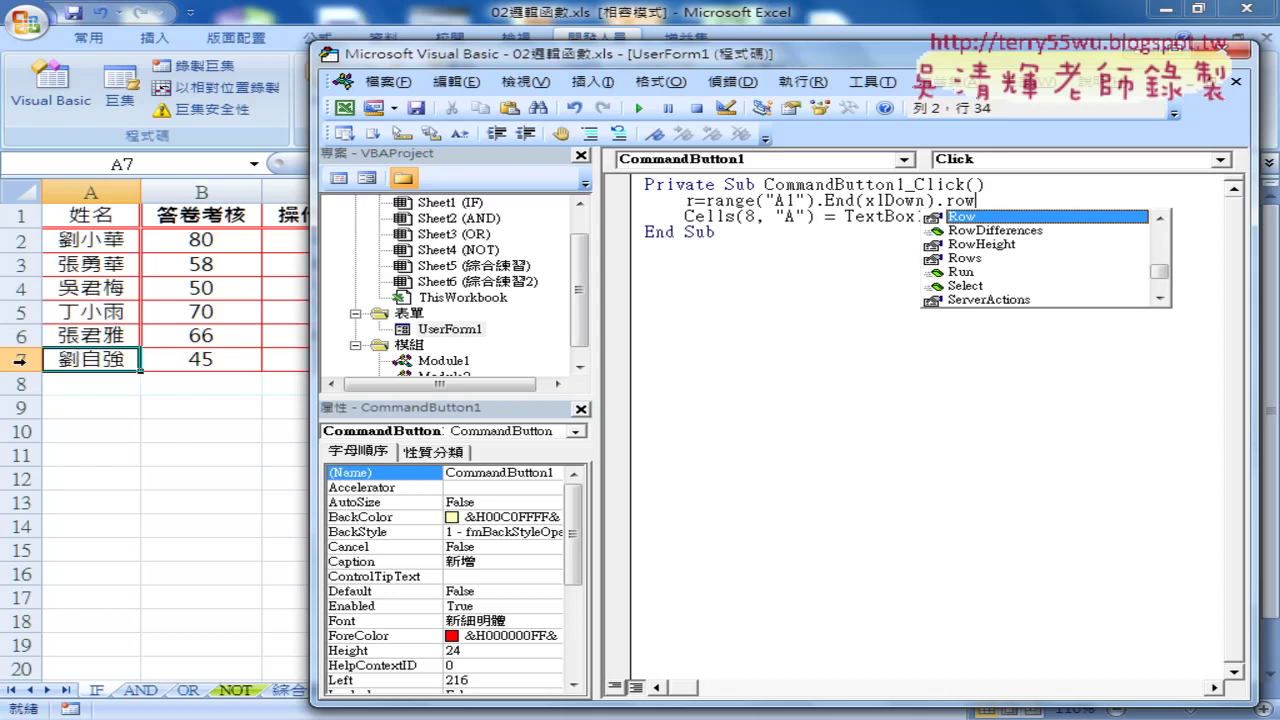
left_click(783, 217)
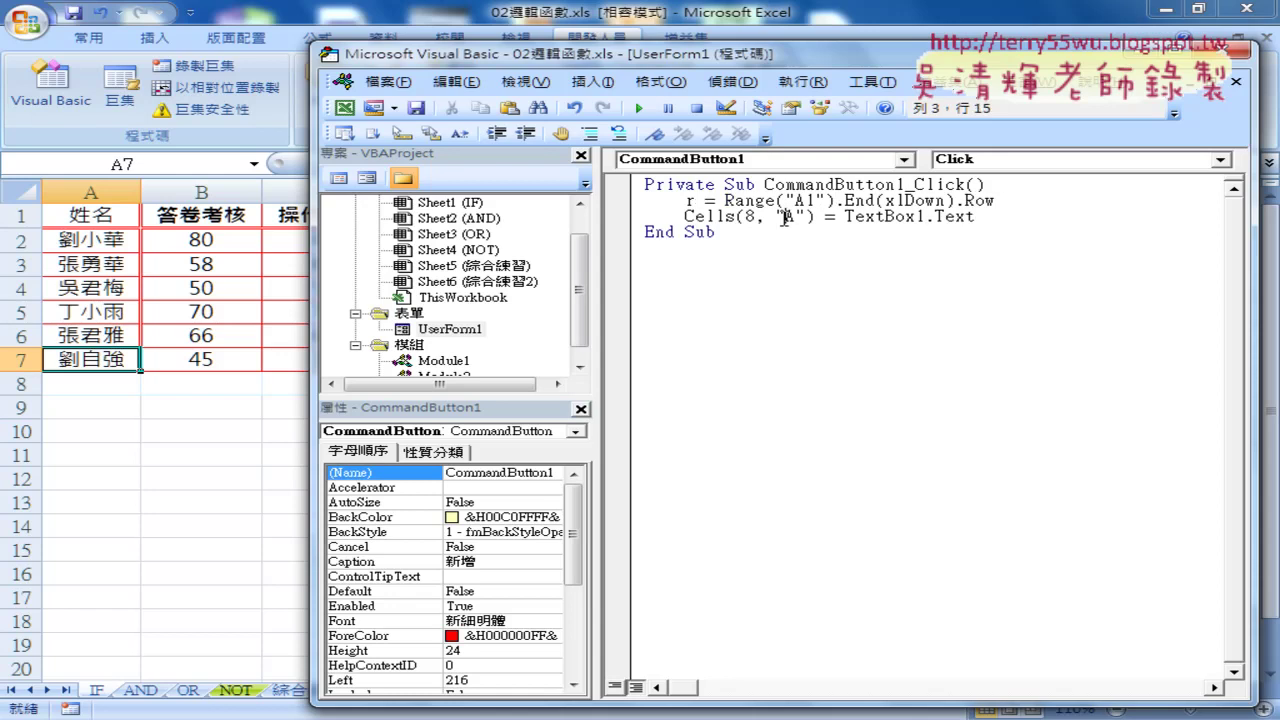
double_click(749, 216)
left_click(1003, 202)
type("+")
type("1")
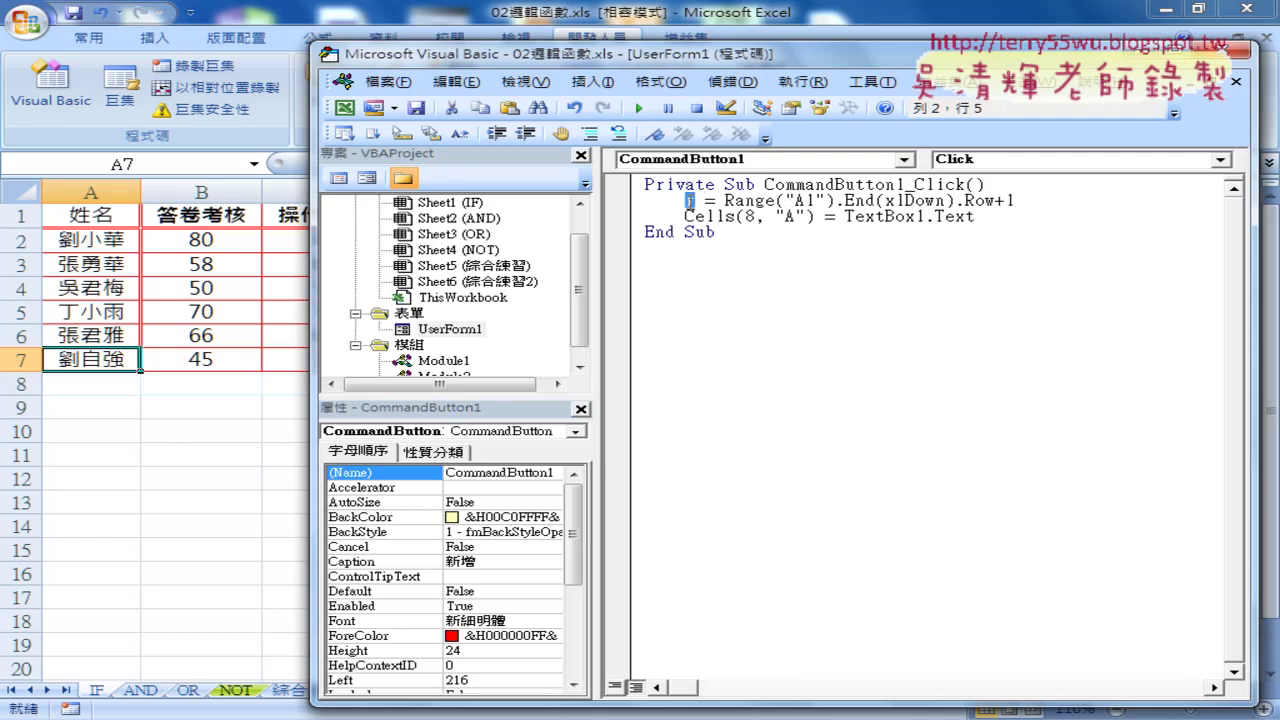
left_click(729, 215)
left_click_drag(726, 200, 1037, 200)
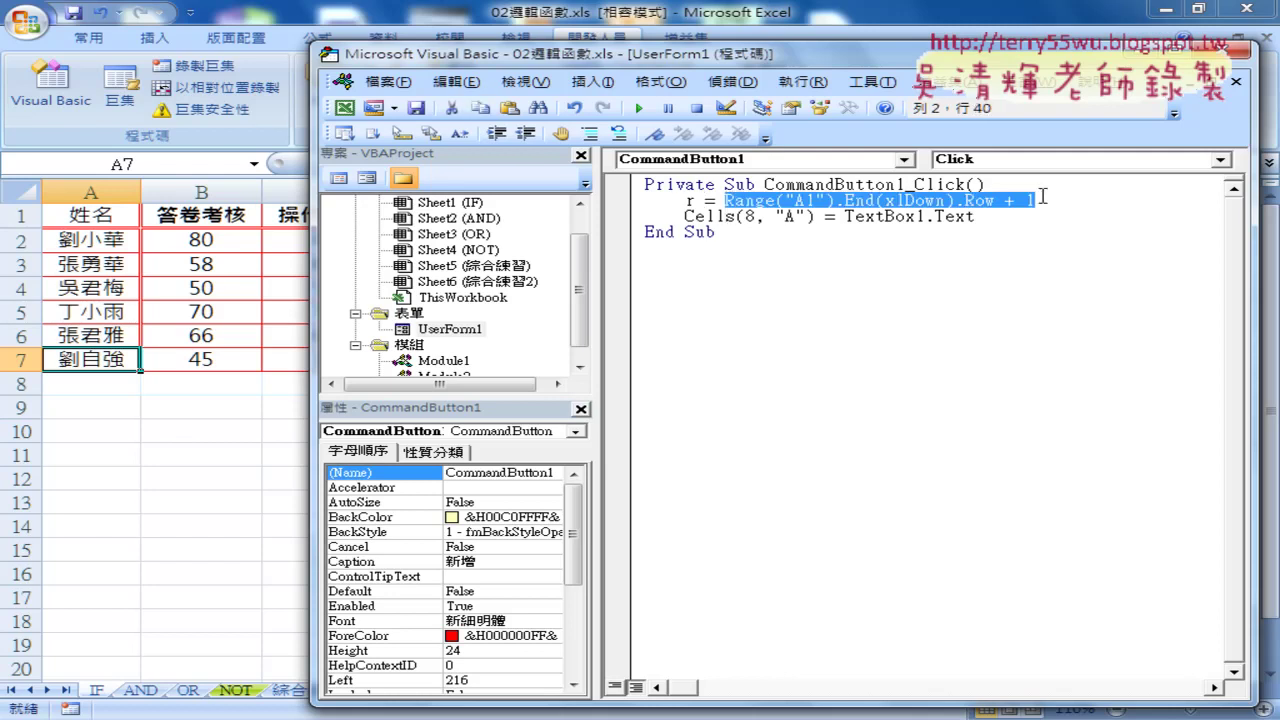
left_click(750, 216)
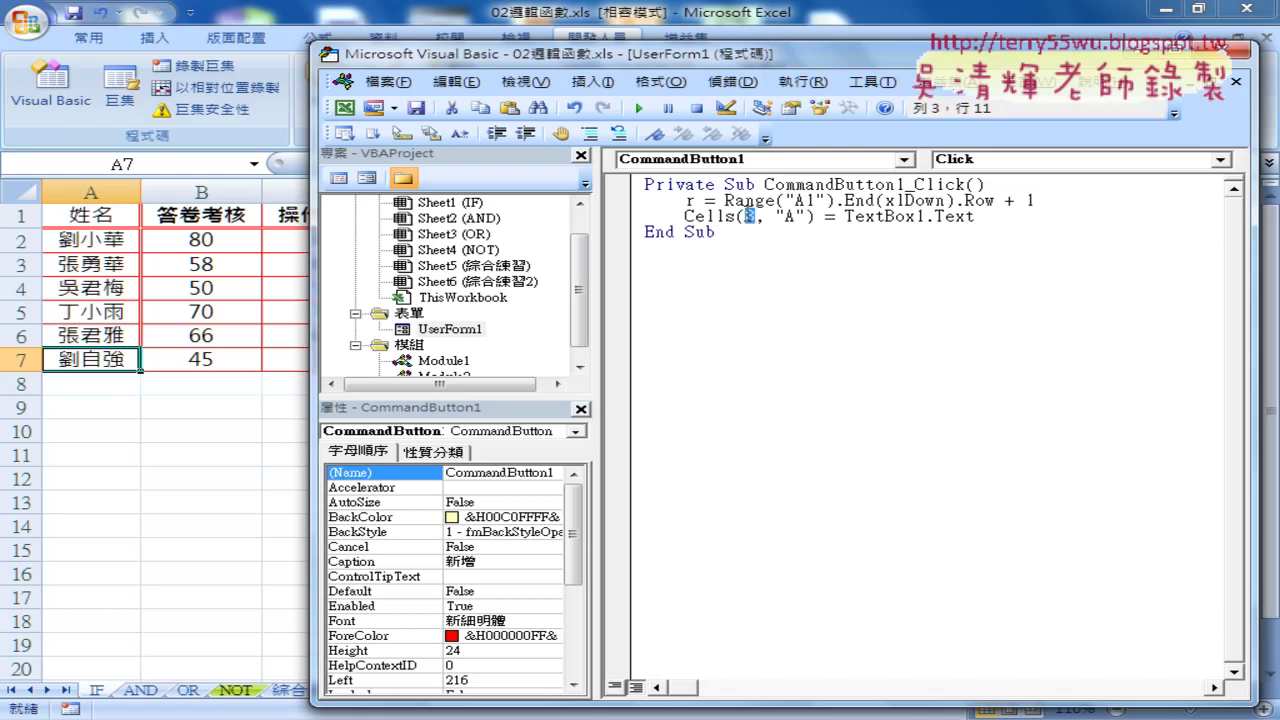
type("r")
left_click(1007, 212)
key("Return")
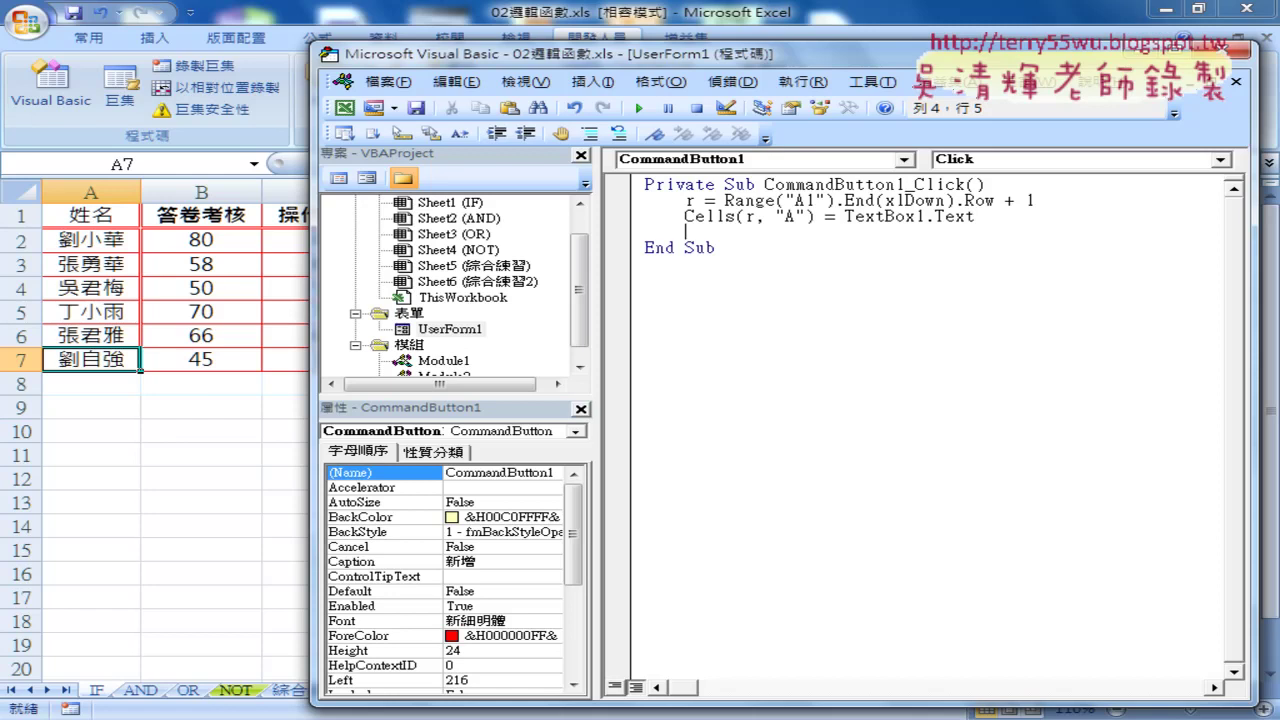
Duplicate the Cells line as Cells(r, "B") = TextBox2.Text on line 4
left_click_drag(975, 216, 685, 216)
key("ctrl+c")
left_click(697, 232)
key("ctrl+v")
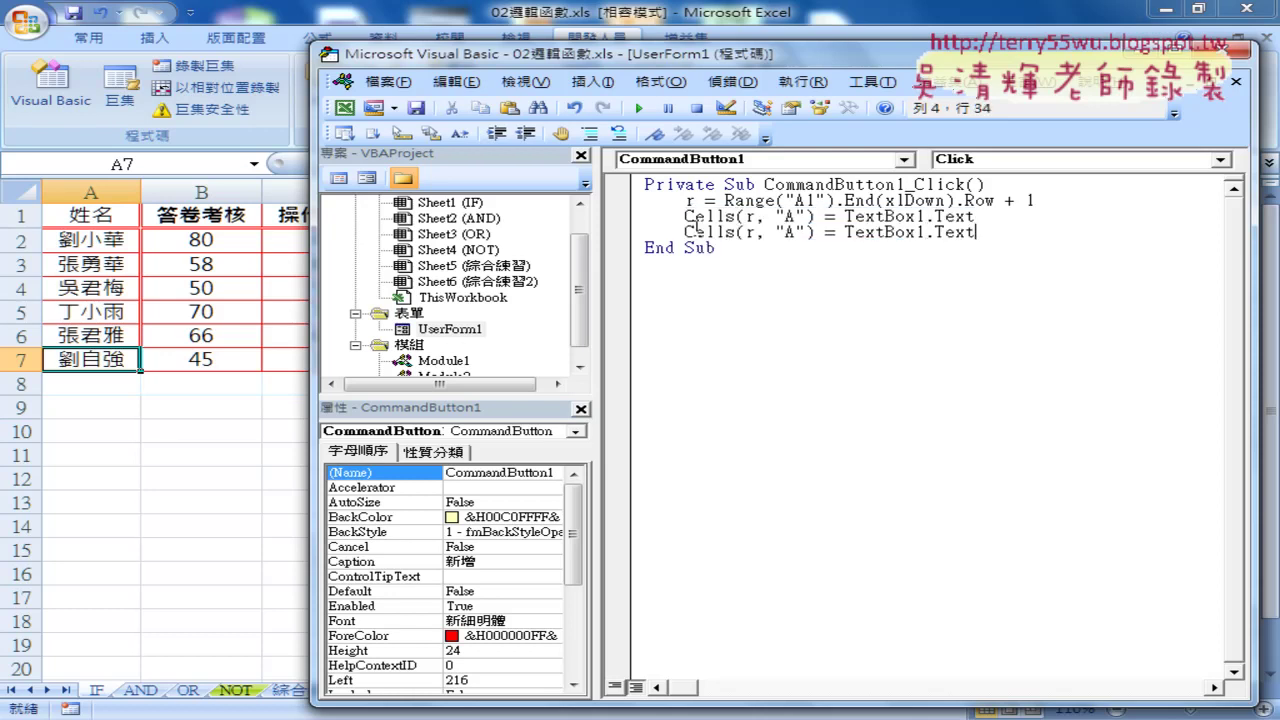
double_click(789, 232)
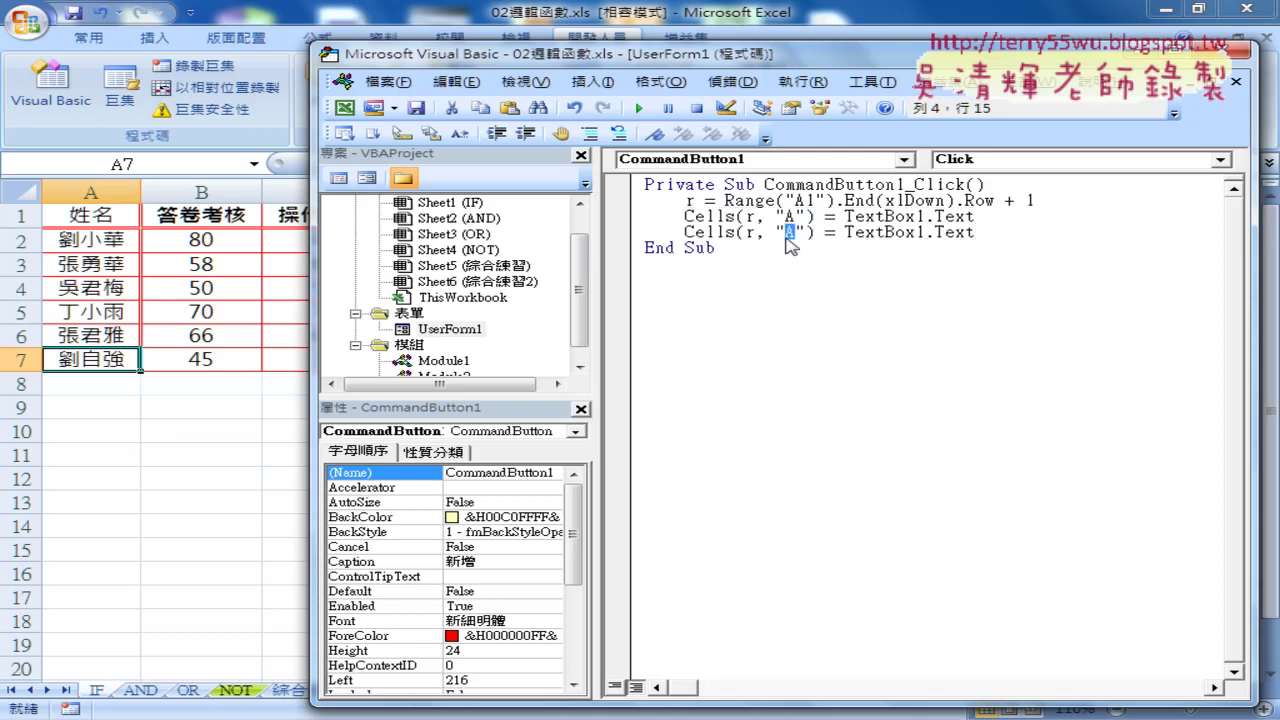
type("B")
left_click(922, 232)
left_click_drag(922, 232, 916, 232)
type("2")
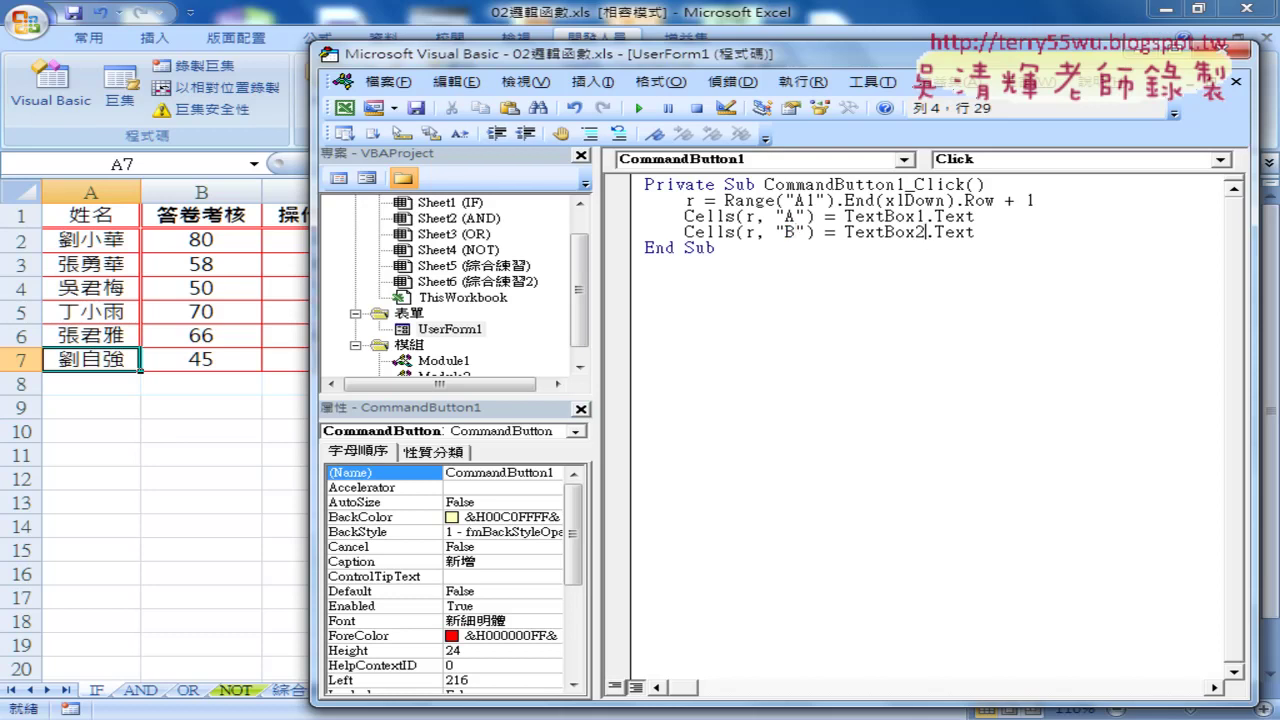
left_click(998, 236)
key("Return")
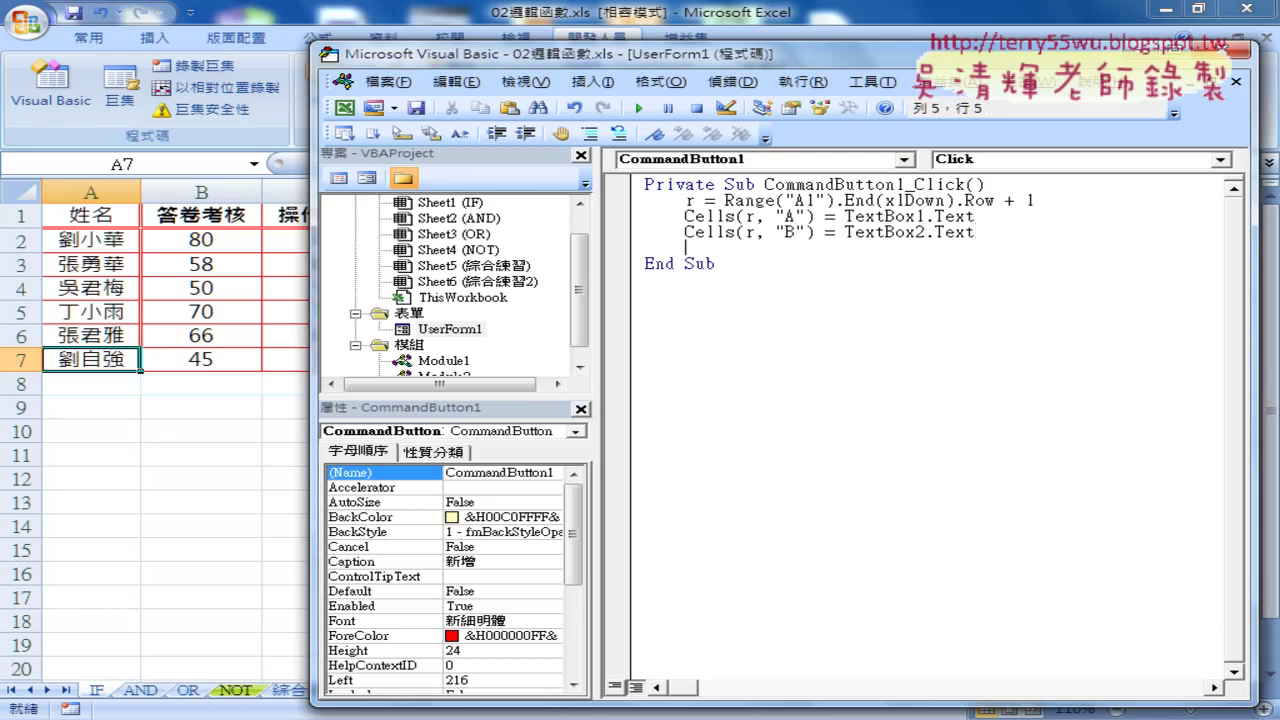
Add lines writing TextBox3 to column C and TextBox4 to column D of row r
mouse_move(976, 234)
left_mouse_down()
mouse_move(646, 218)
mouse_move(648, 258)
left_mouse_up()
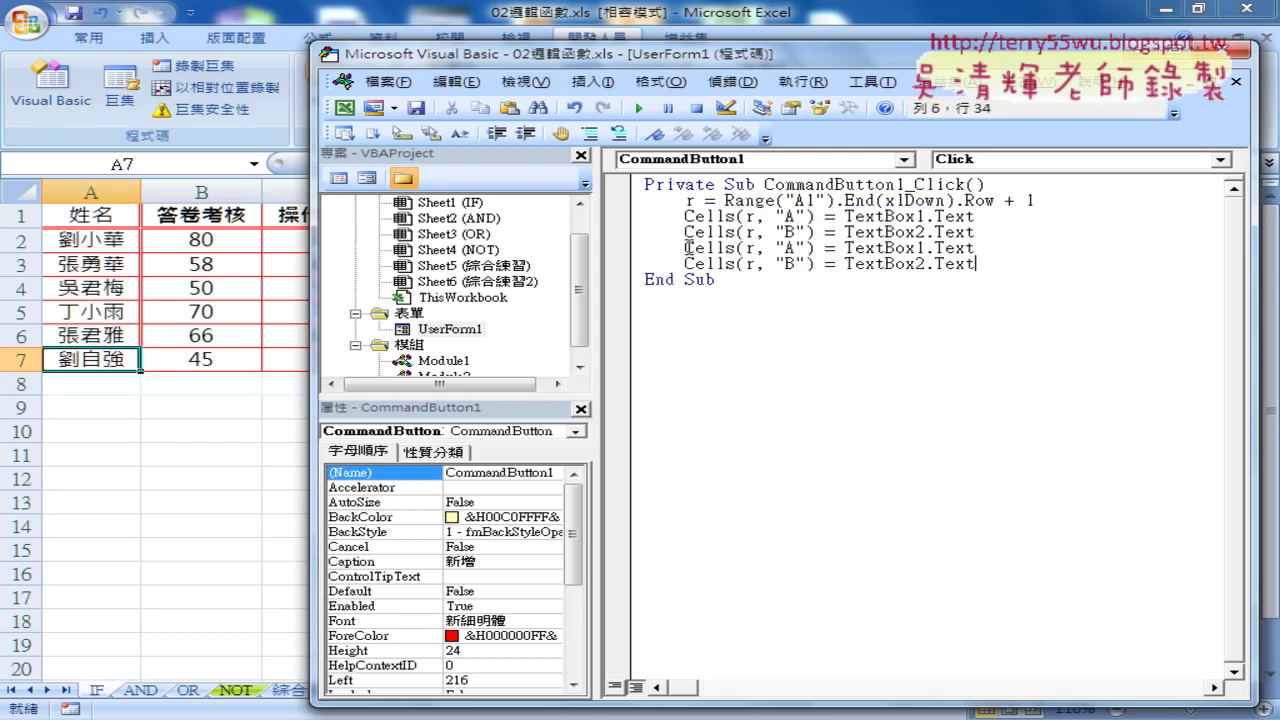
double_click(790, 248)
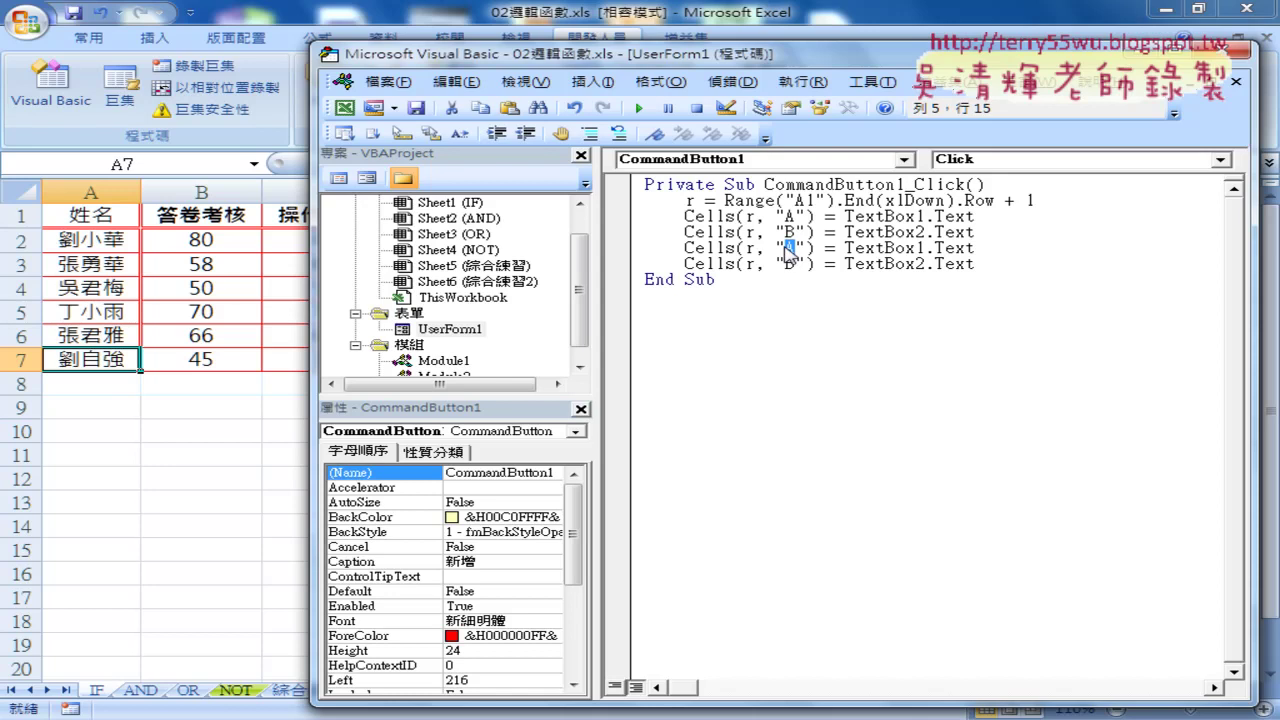
type("C")
double_click(789, 263)
type("D")
left_click_drag(928, 247, 919, 248)
type("3")
key("Down")
key("BackSpace")
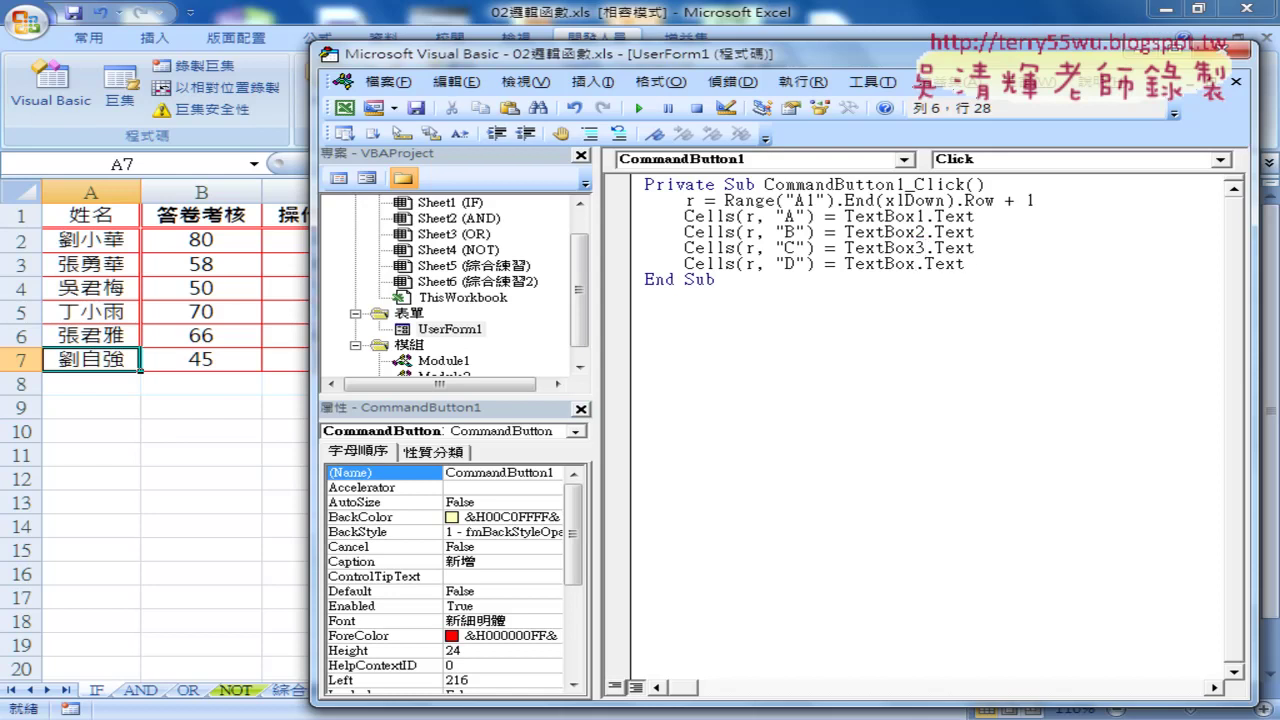
type("4")
Move the code window aside and bring the Excel grades worksheet to the front
left_click(836, 405)
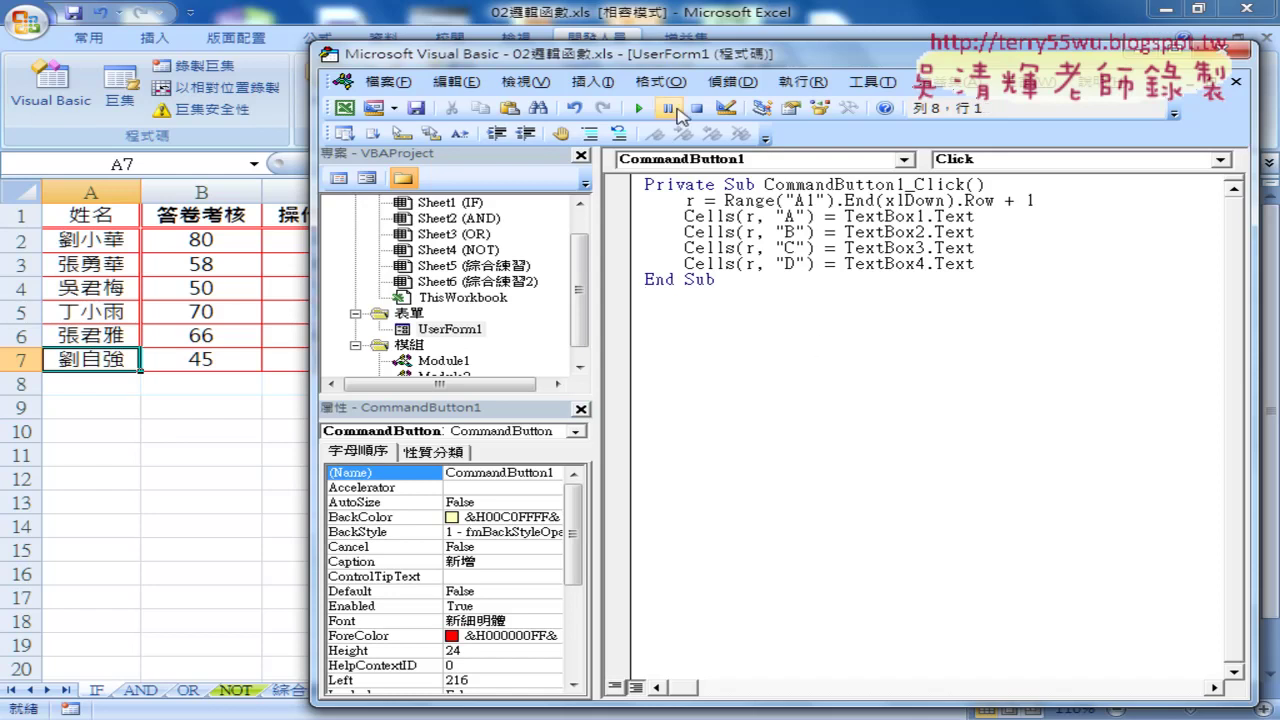
left_click_drag(695, 60, 630, 430)
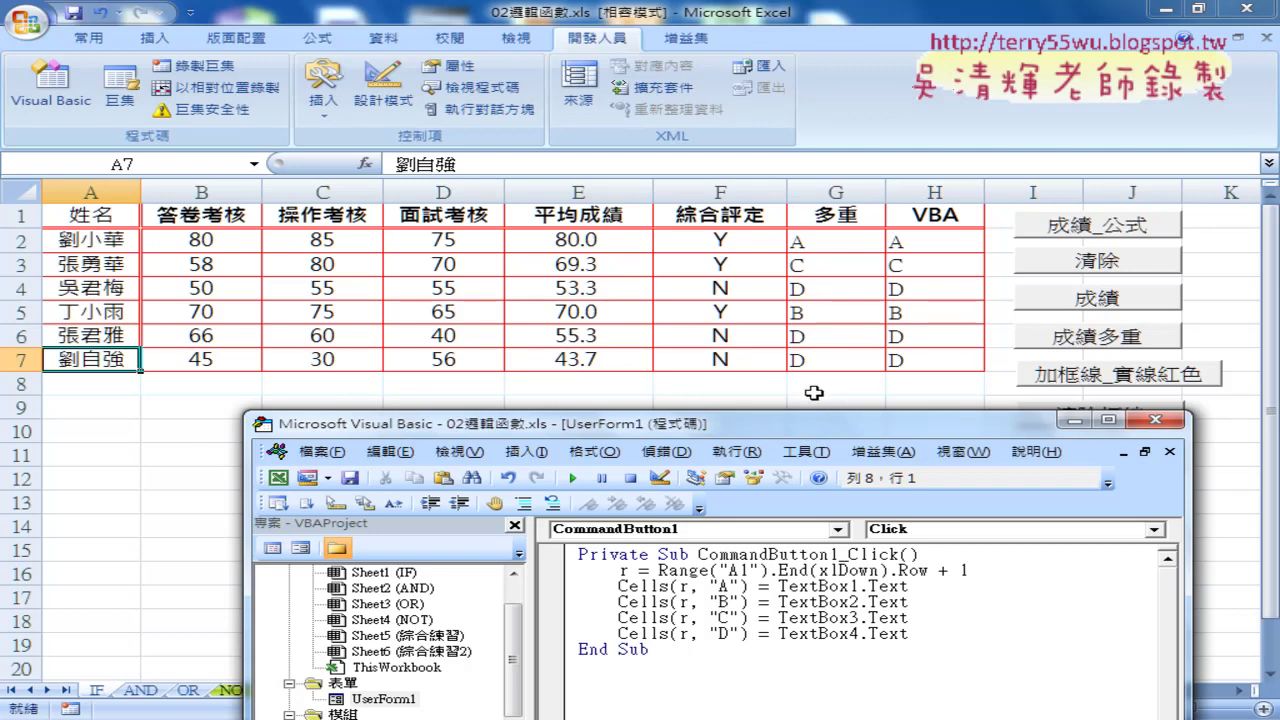
left_click_drag(760, 425, 852, 90)
left_click(818, 280)
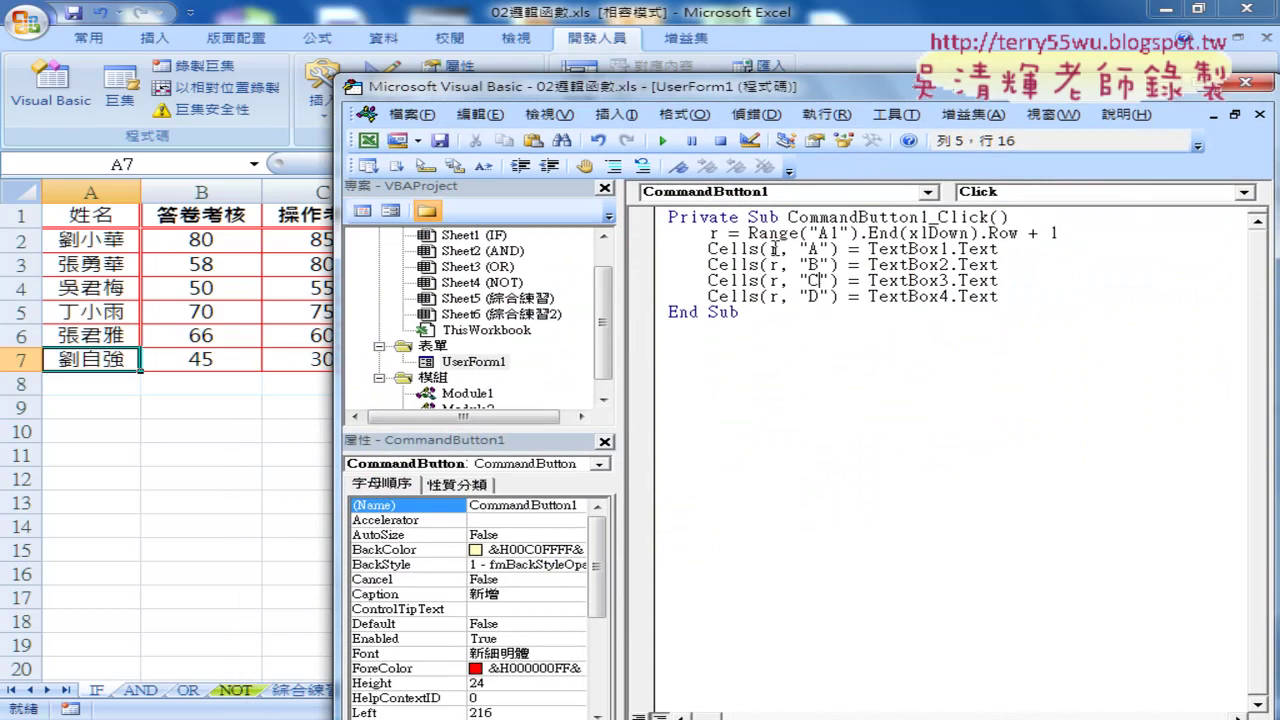
left_click(236, 450)
Enter AAA, 85, 84 and 87 in the 成績系統 form and add them with 新增
left_click(1087, 462)
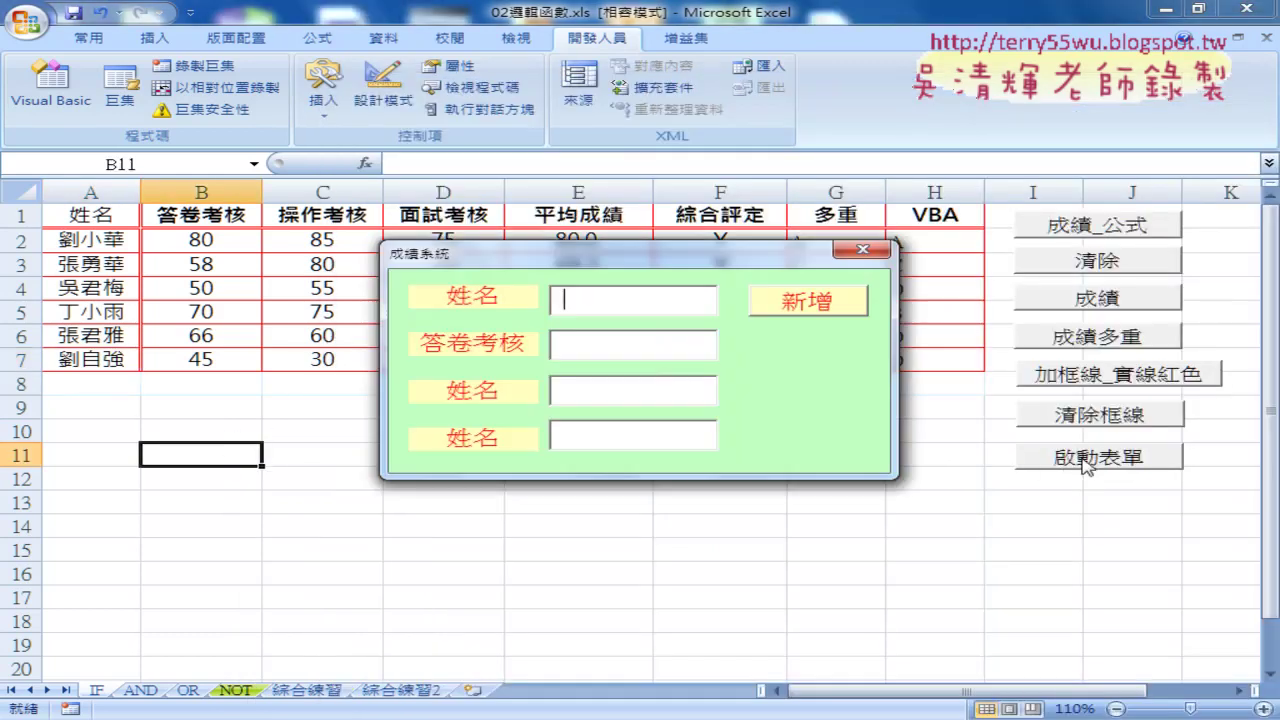
left_click_drag(676, 258, 960, 232)
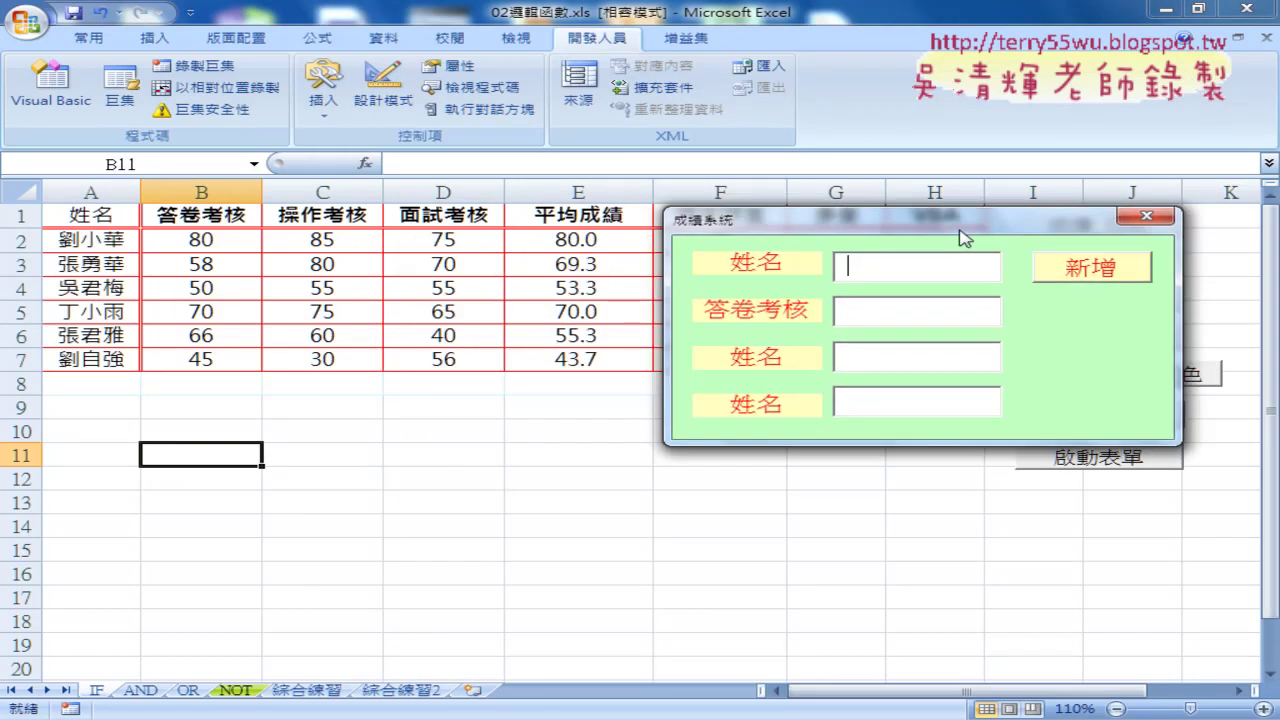
type("AAA")
key("Tab")
type("85")
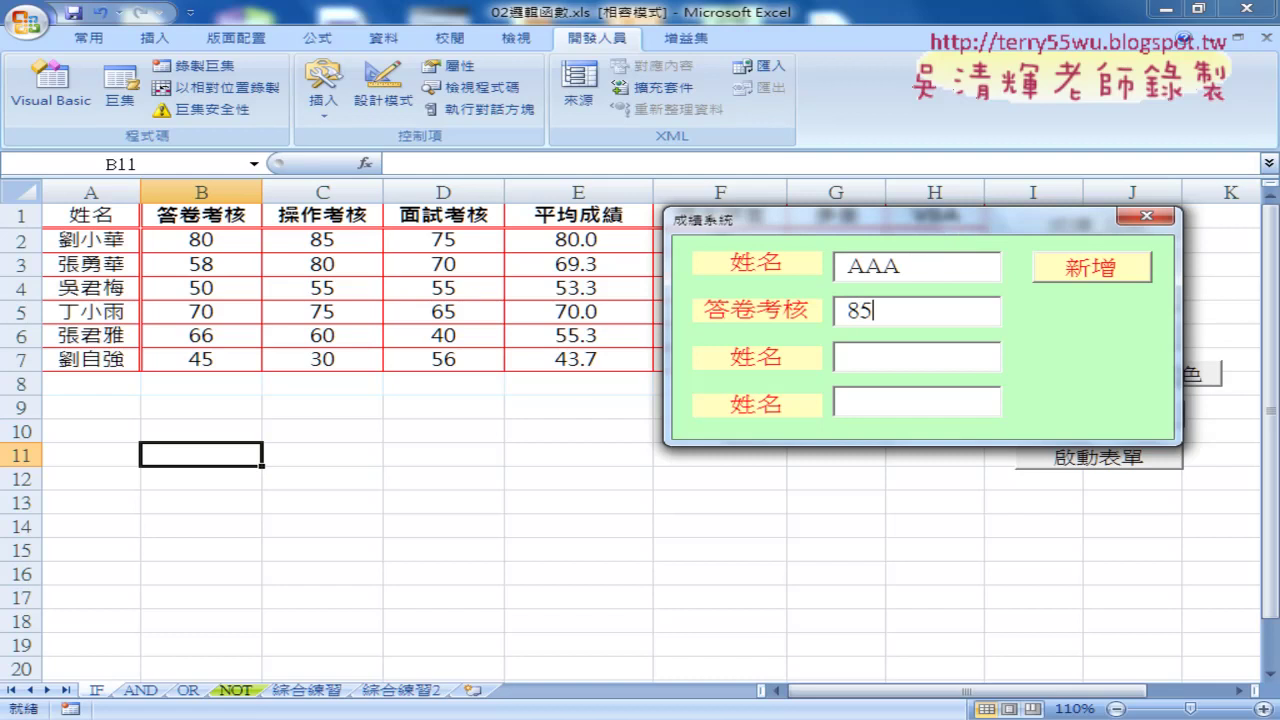
key("Tab")
type("84")
key("Tab")
type("8")
type("7")
left_click_drag(1026, 225, 1062, 96)
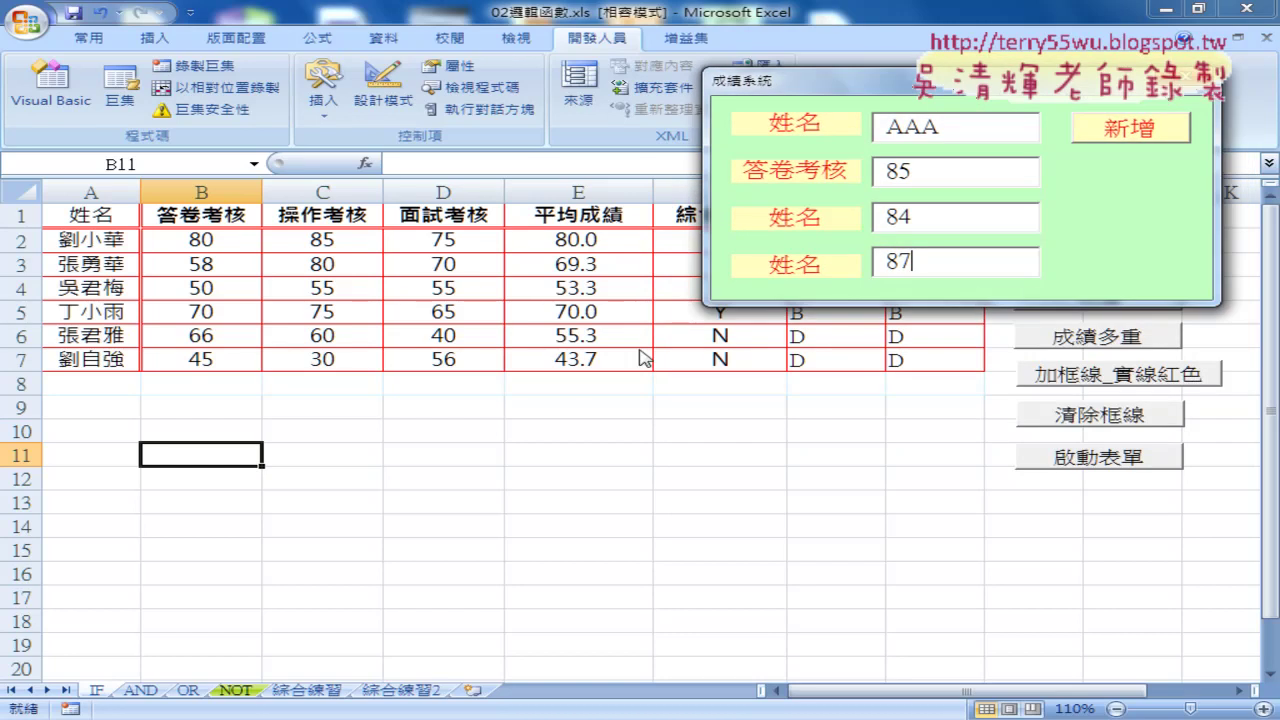
left_click(1122, 138)
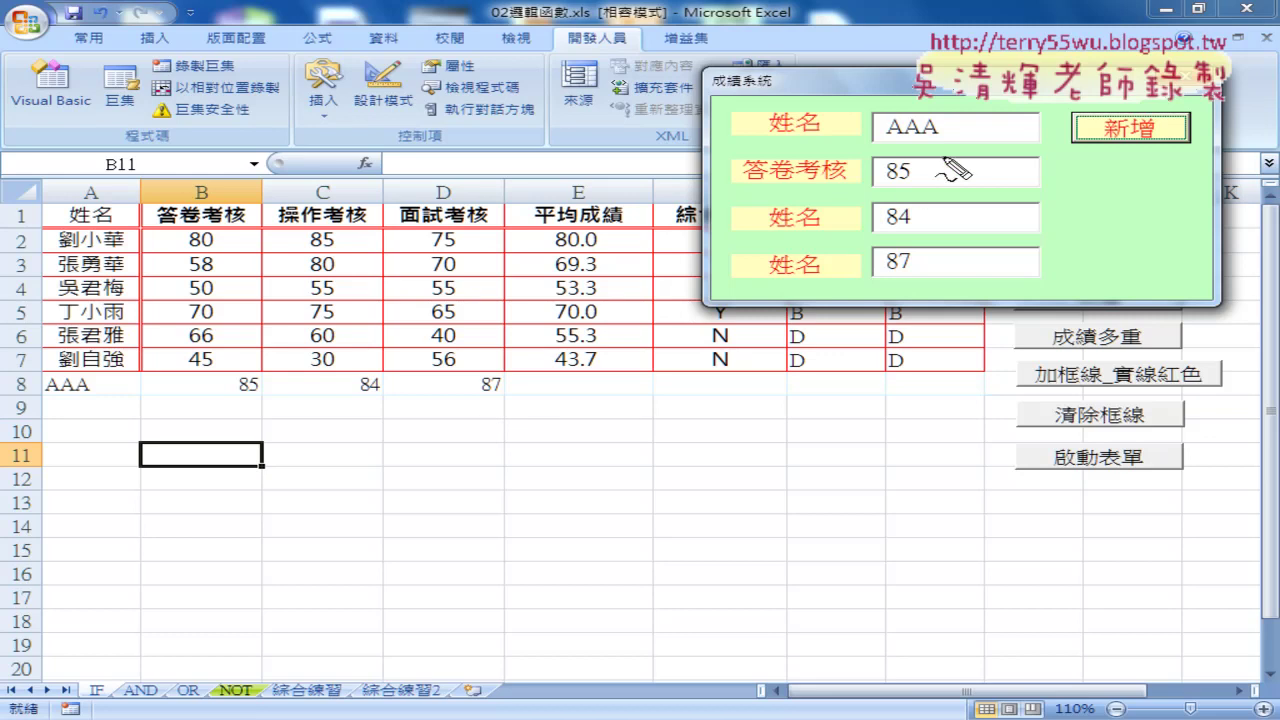
Point out the new AAA row 8 on the sheet, then close the 成績系統 form
mouse_move(930, 120)
left_mouse_down()
mouse_move(886, 230)
mouse_move(885, 273)
left_mouse_up()
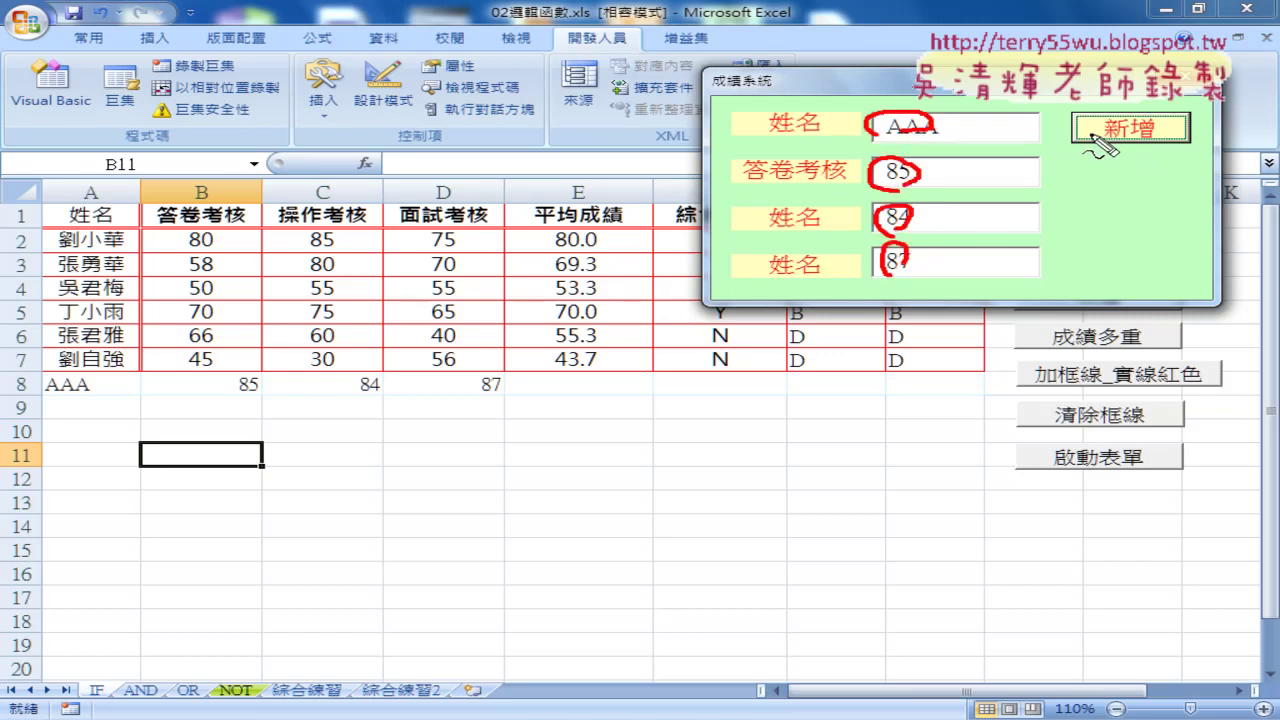
mouse_move(1068, 131)
left_mouse_down()
mouse_move(952, 126)
mouse_move(975, 145)
mouse_move(938, 150)
left_mouse_up()
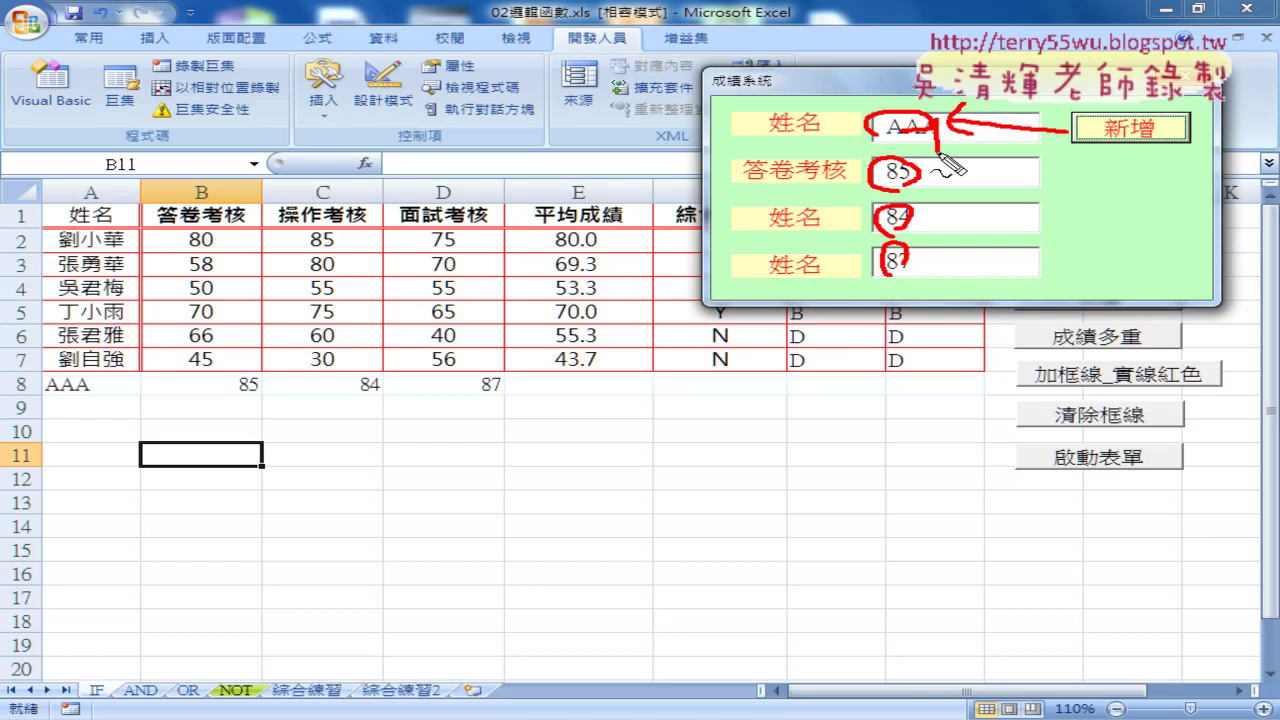
key("Escape")
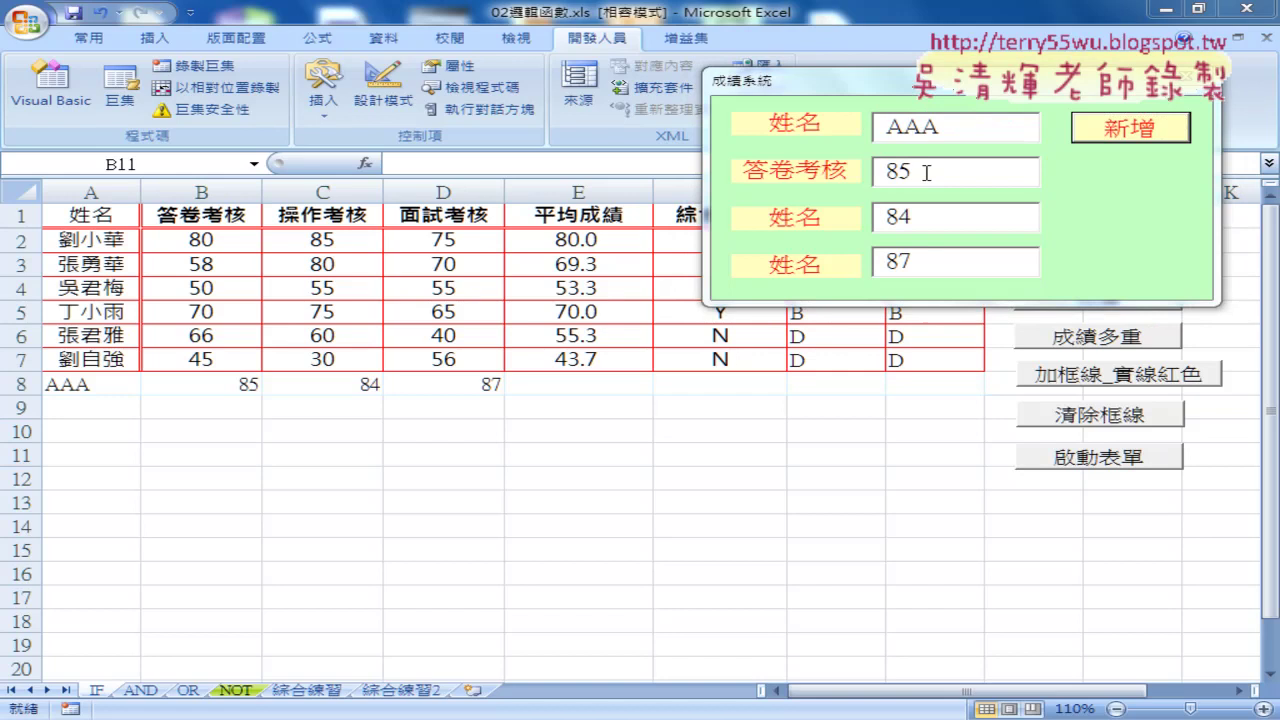
key("ctrl+2")
mouse_move(523, 375)
left_mouse_down()
mouse_move(524, 392)
mouse_move(840, 368)
mouse_move(530, 395)
left_mouse_up()
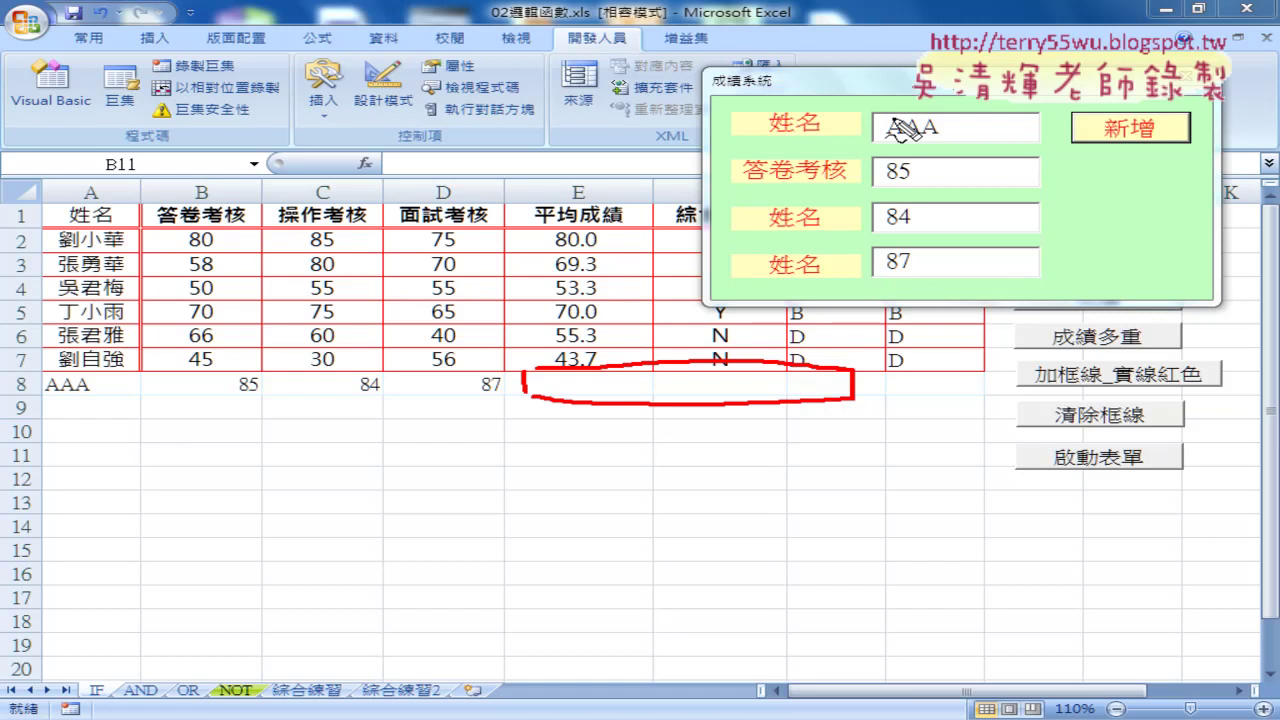
left_click_drag(881, 116, 881, 134)
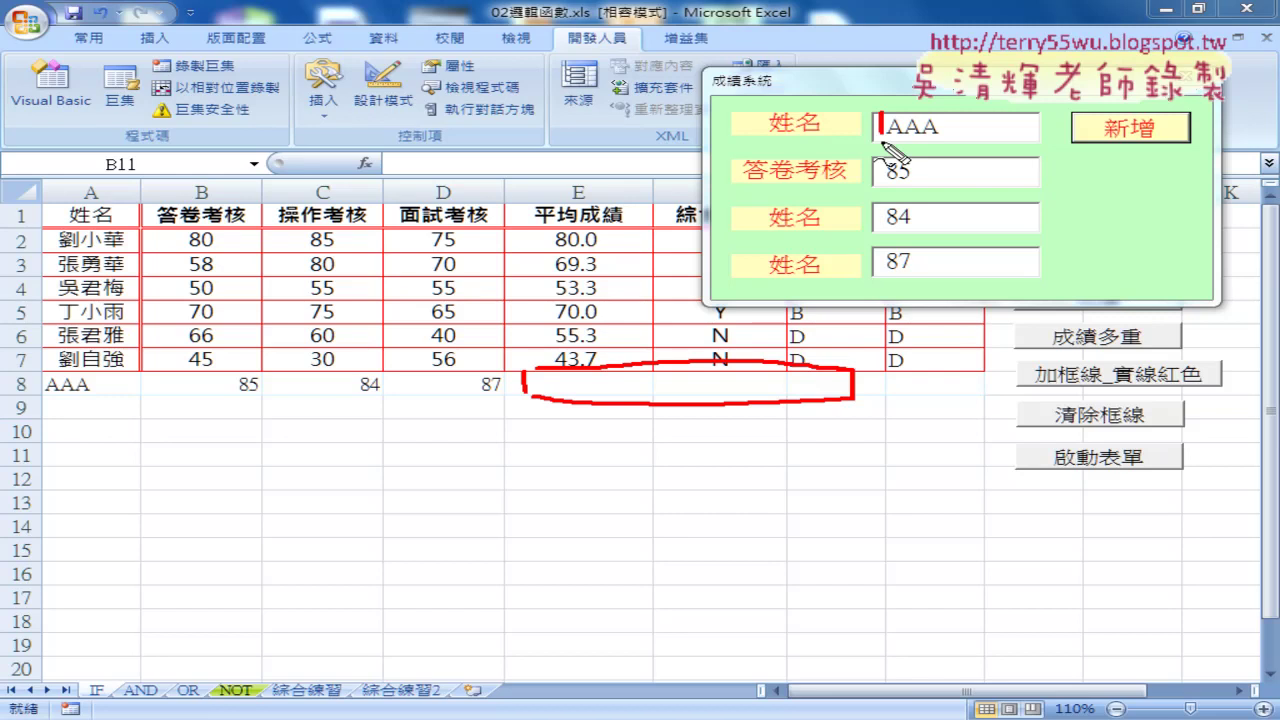
key("Escape")
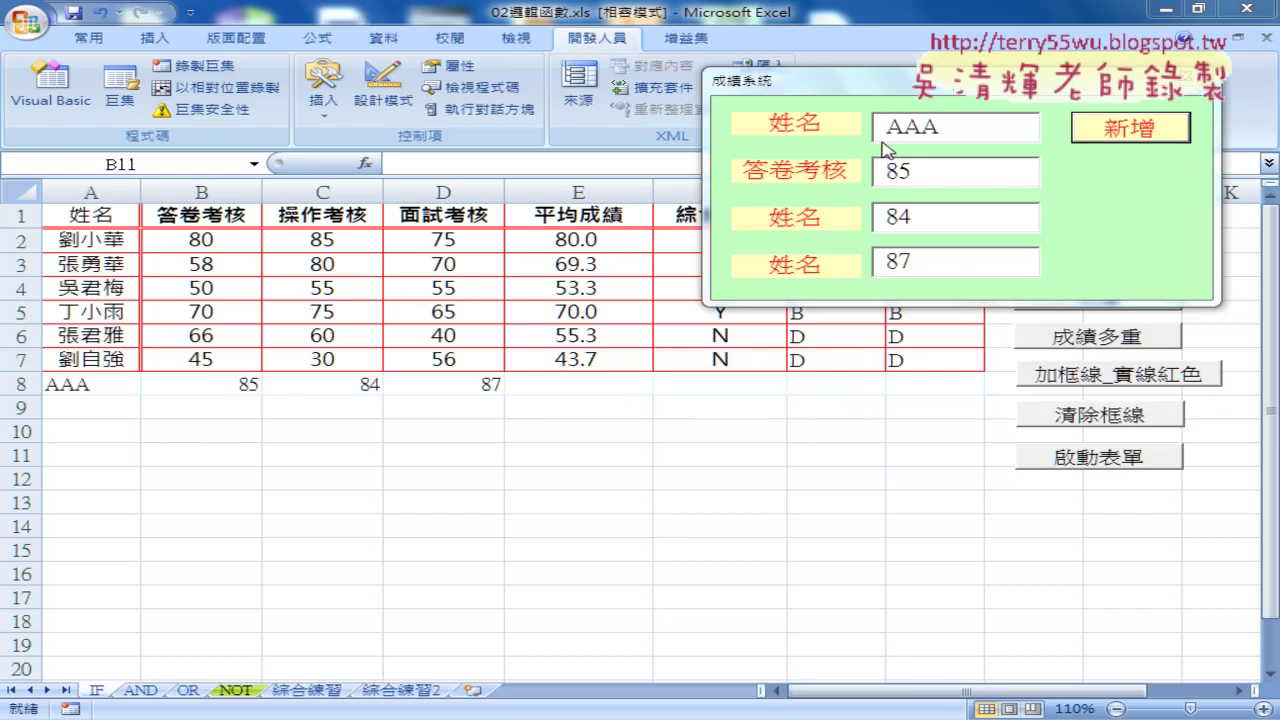
left_click(1192, 88)
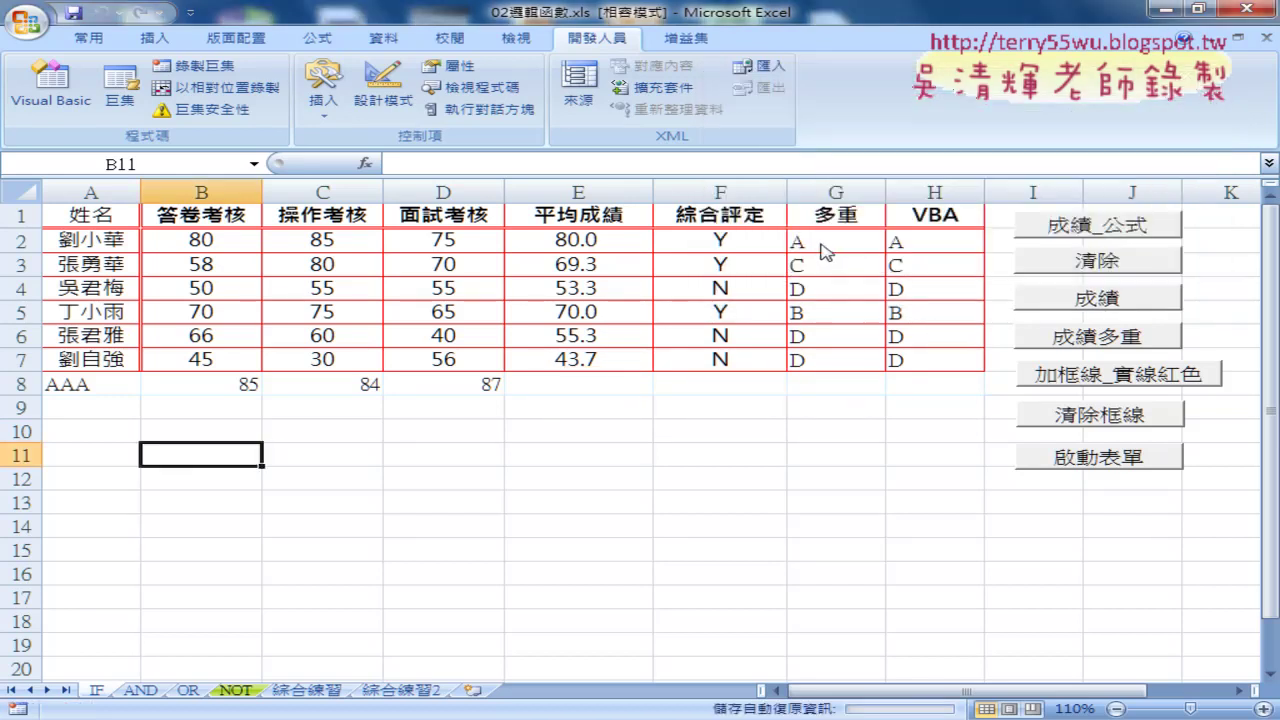
Open CommandButton1_Click and highlight Range("A1").End(xlDown).Row and TextBox1.Text to explain them
left_click(58, 97)
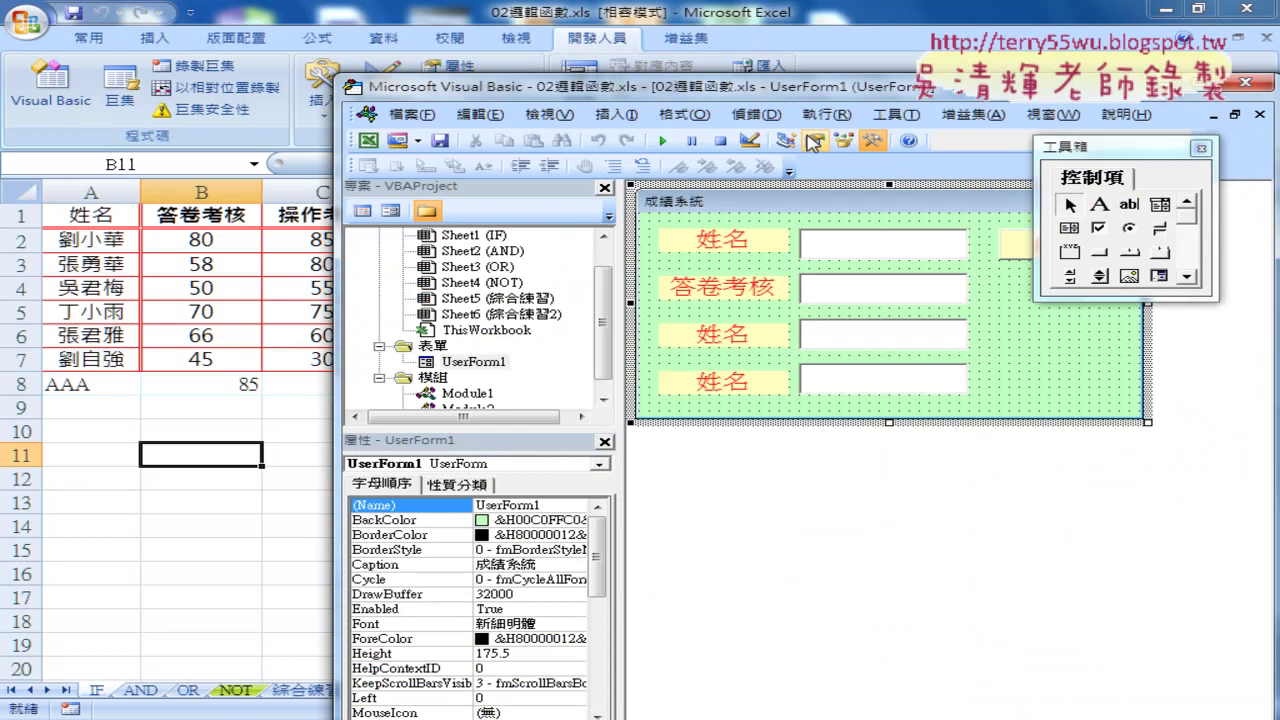
left_click_drag(764, 88, 553, 64)
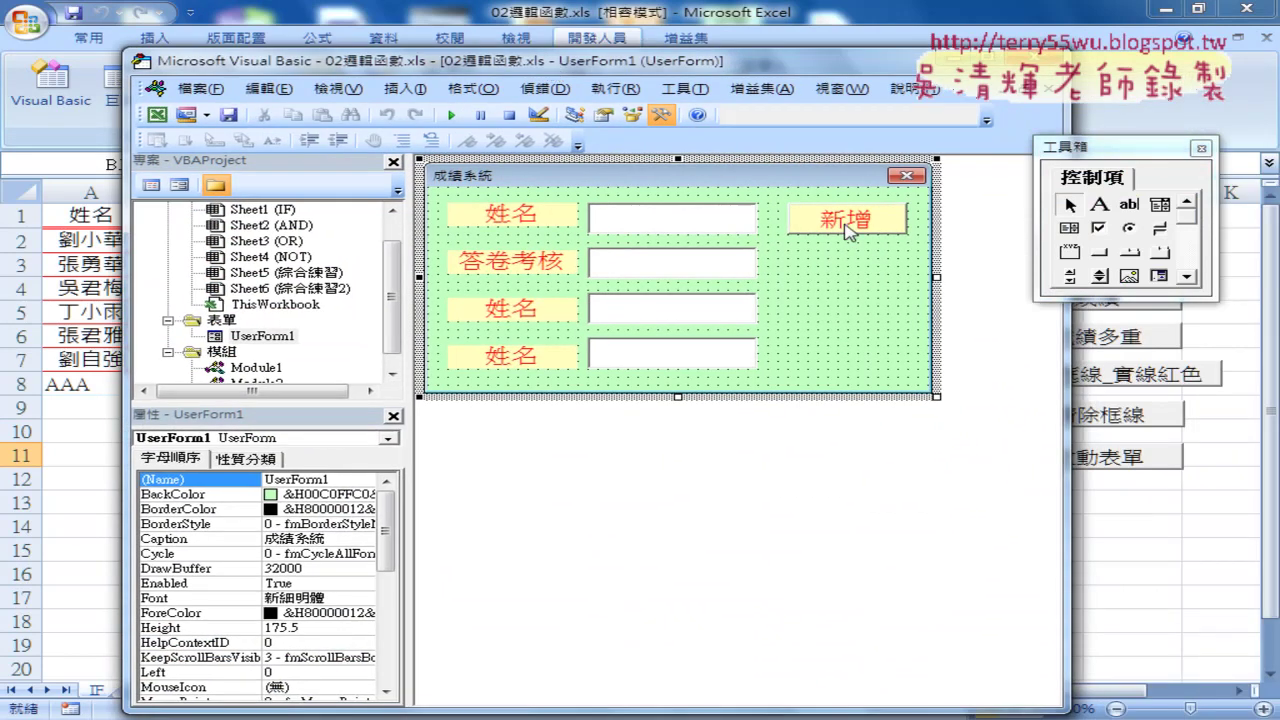
double_click(845, 228)
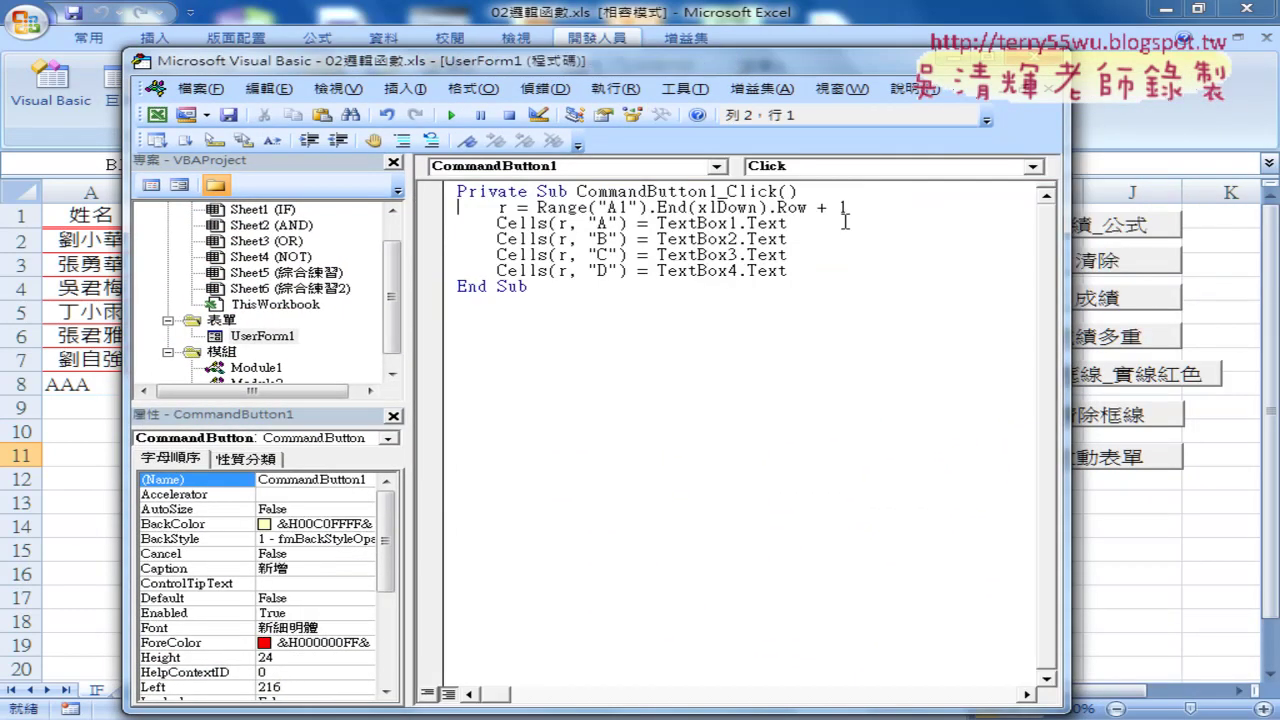
left_click_drag(807, 273, 437, 213)
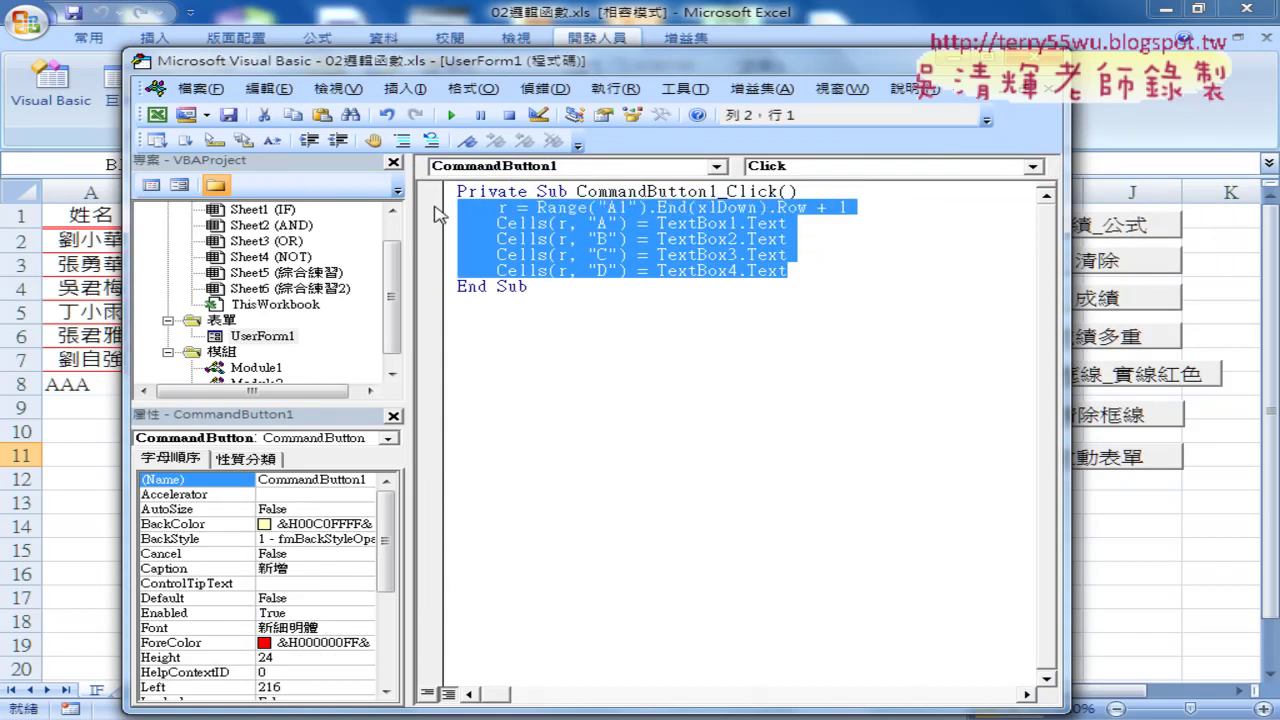
left_click_drag(537, 207, 807, 205)
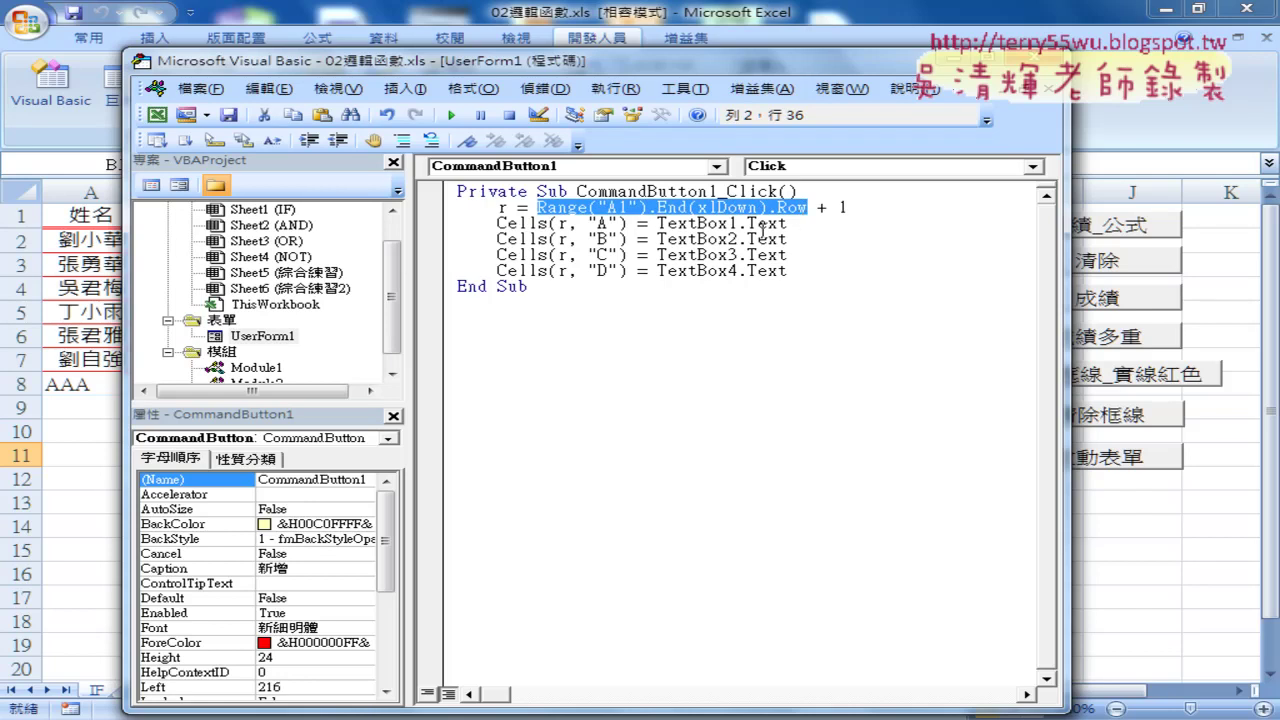
left_click_drag(788, 223, 656, 224)
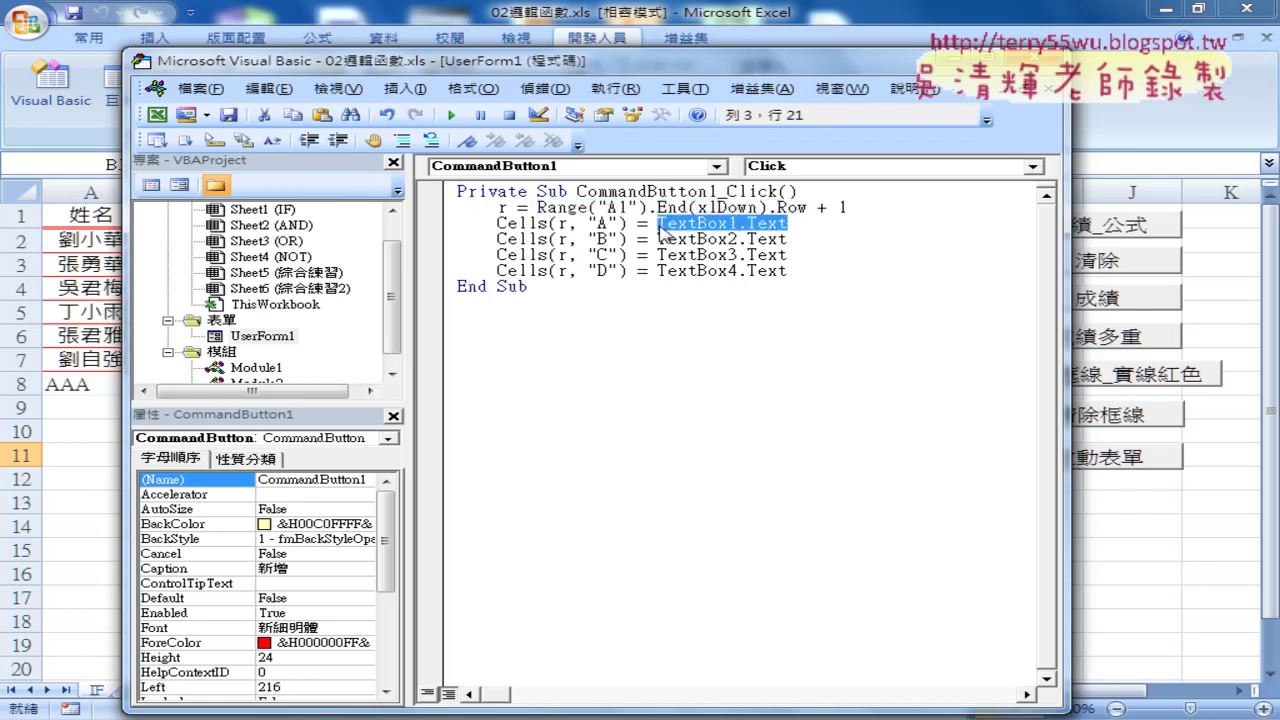